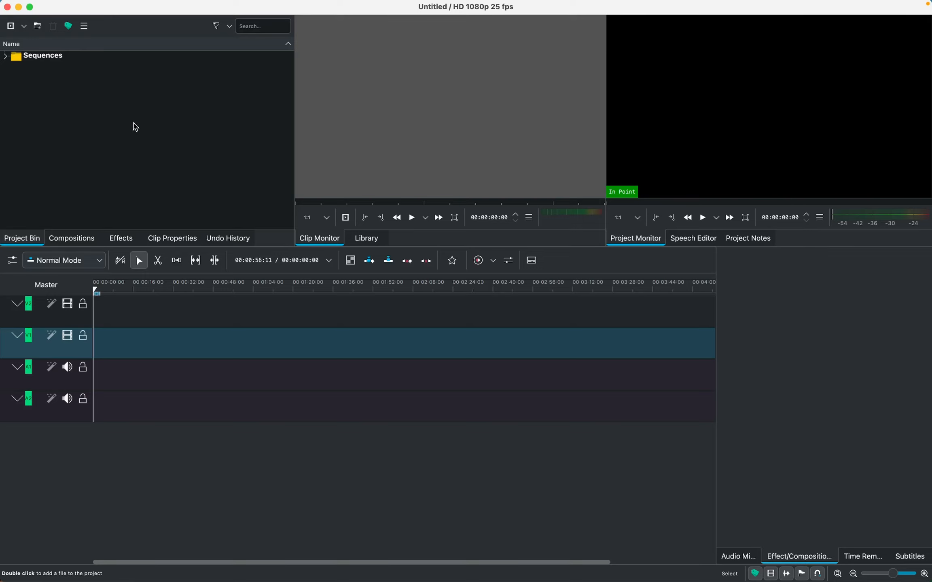
# - Import the samples folder from Videos into the project bin and accept the new 1024x1008, 25.00 fps project profile
pyautogui.rightClick(135, 127)
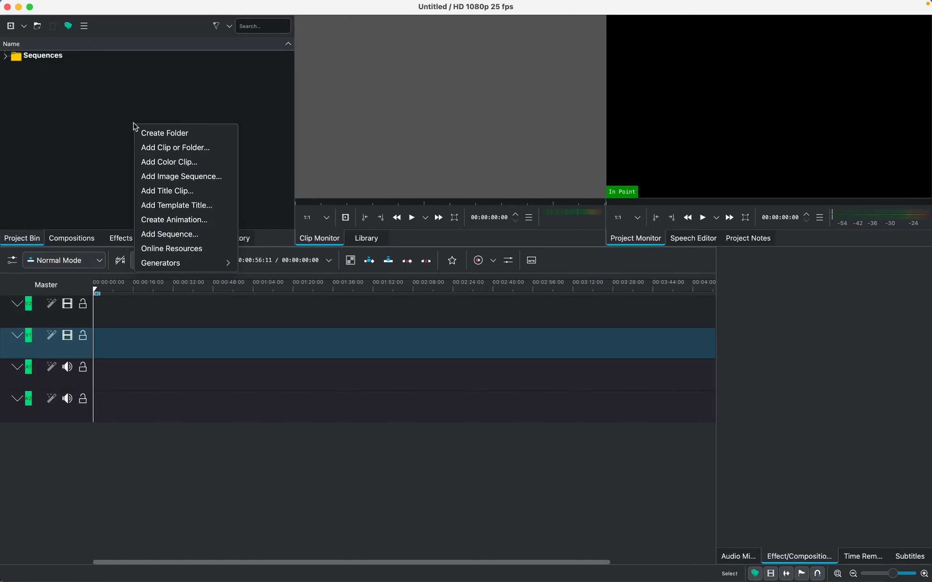
pyautogui.click(173, 152)
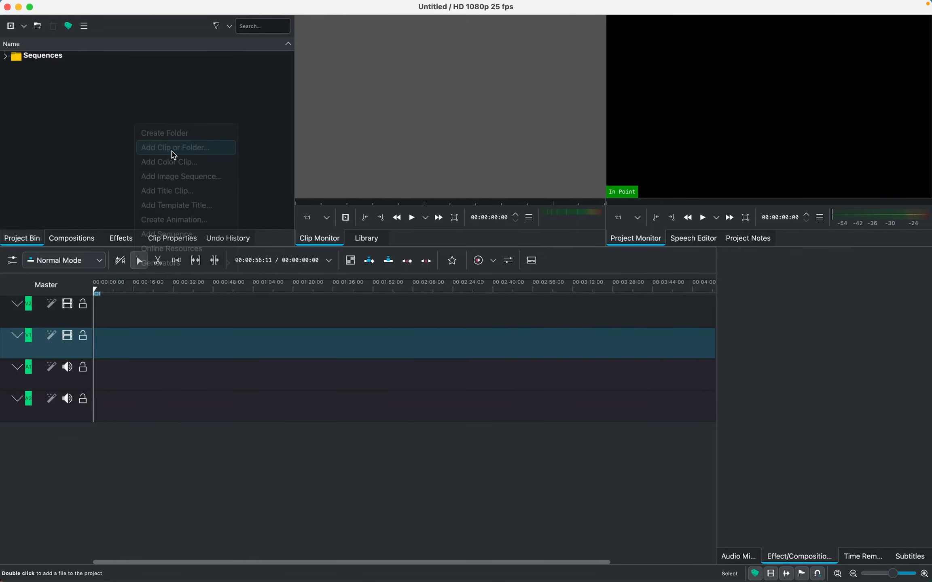
pyautogui.scroll(-8, 404, 308)
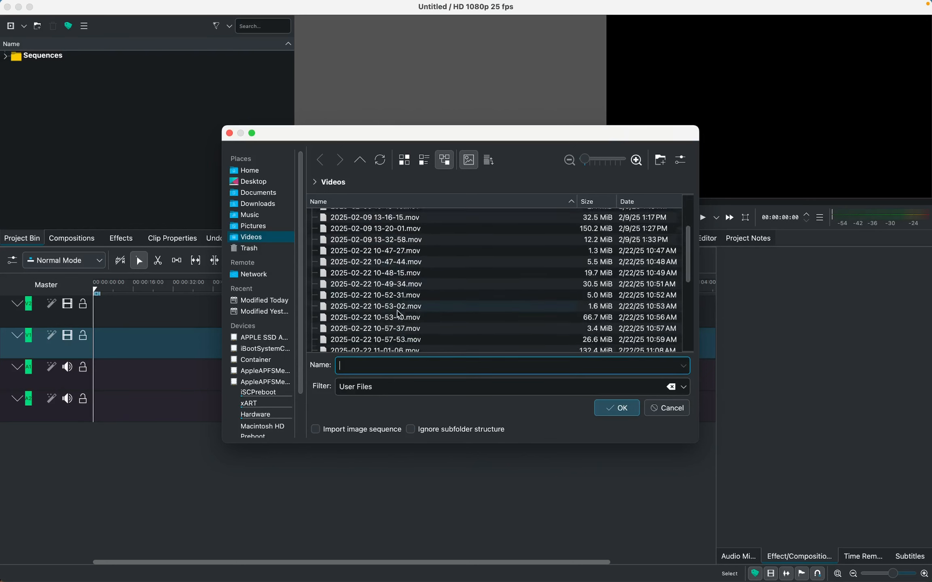
pyautogui.scroll(8, 408, 271)
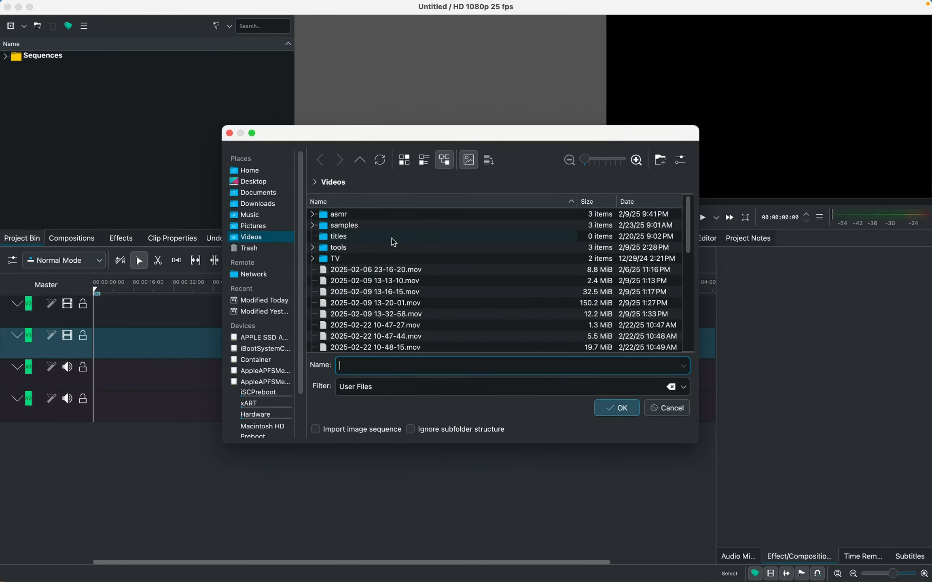
pyautogui.click(313, 225)
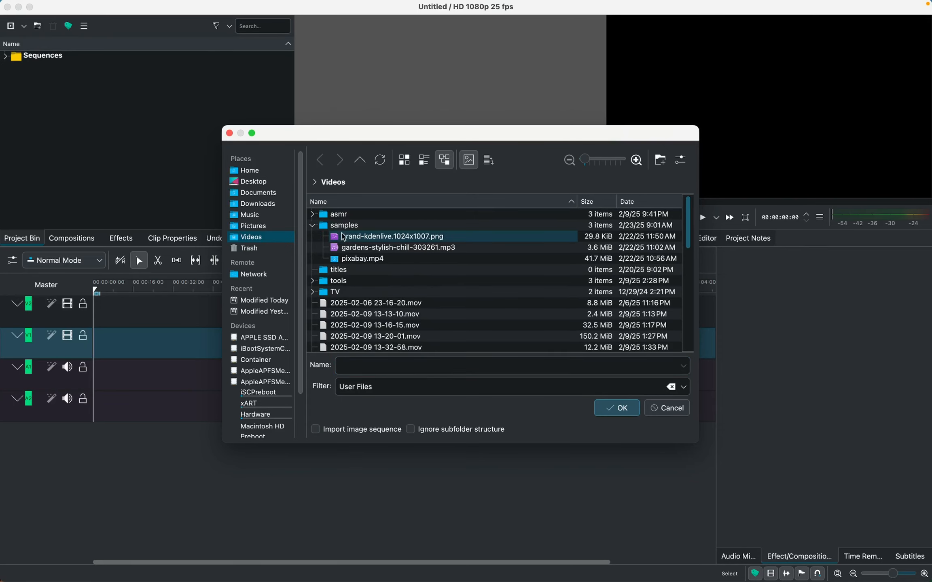
pyautogui.click(344, 225)
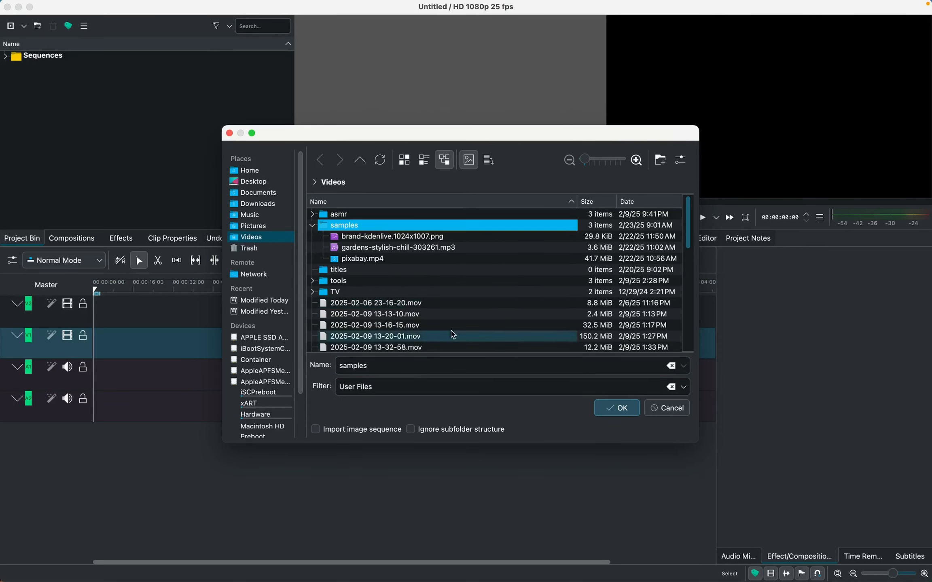
pyautogui.click(609, 409)
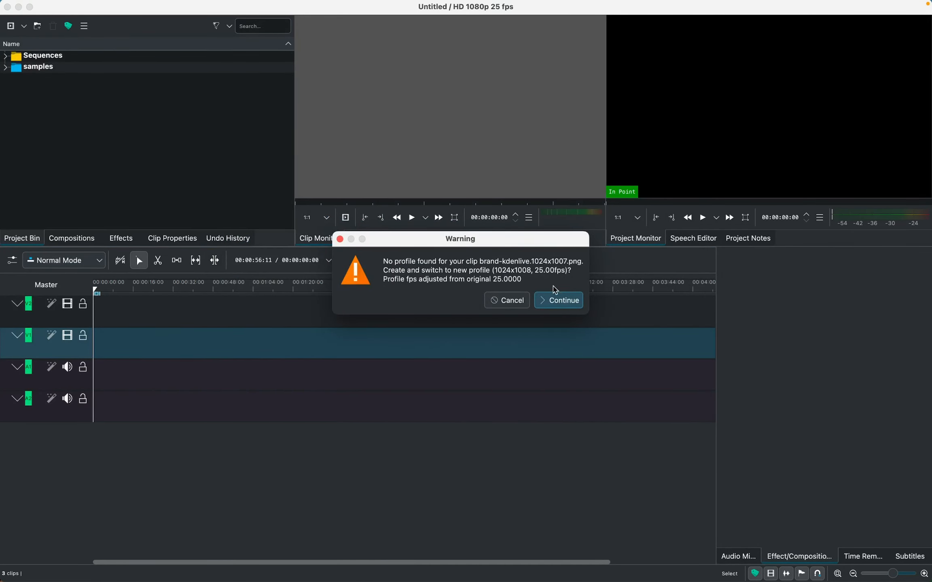
pyautogui.click(560, 301)
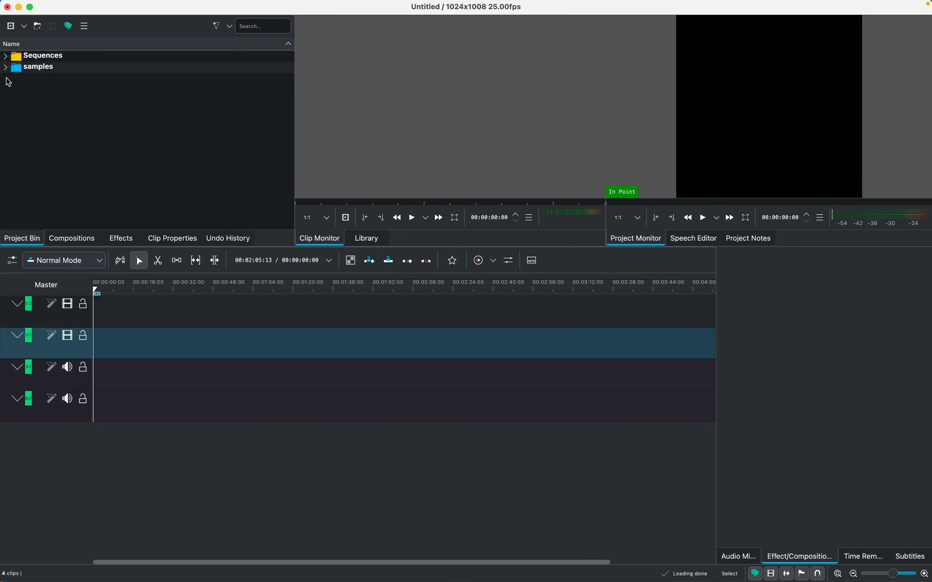
# - Place pixabay.mp4 on video track V1 and gardens-stylish-chill-303261.mp3 on audio track A1, both at the timeline start
pyautogui.click(5, 69)
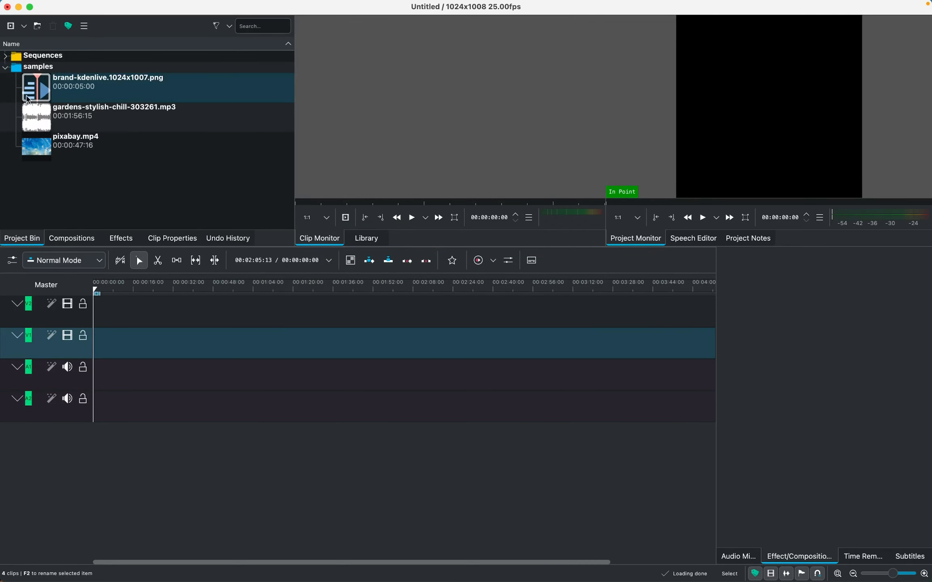
pyautogui.click(86, 99)
pyautogui.click(113, 122)
pyautogui.click(119, 144)
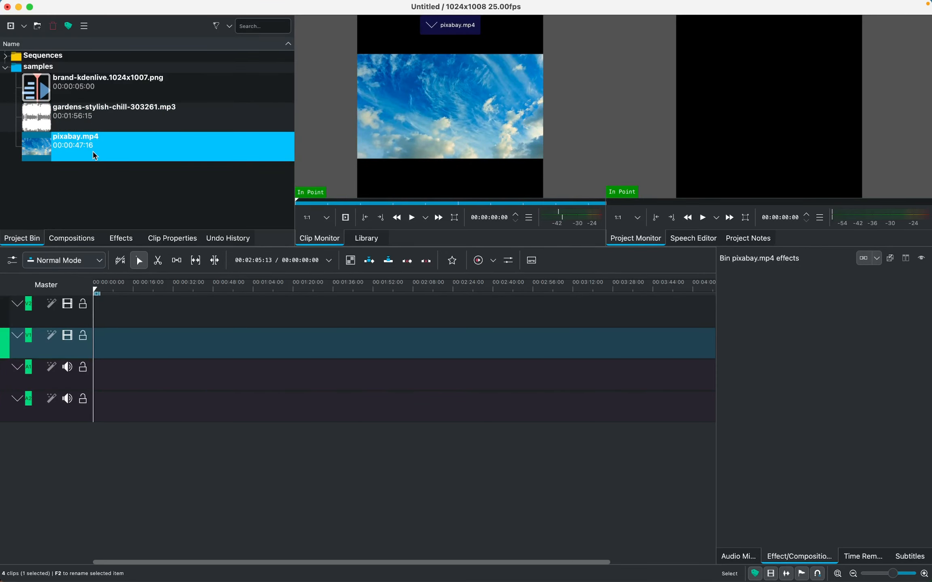
pyautogui.moveTo(94, 155); pyautogui.dragTo(93, 347)
pyautogui.click(76, 116)
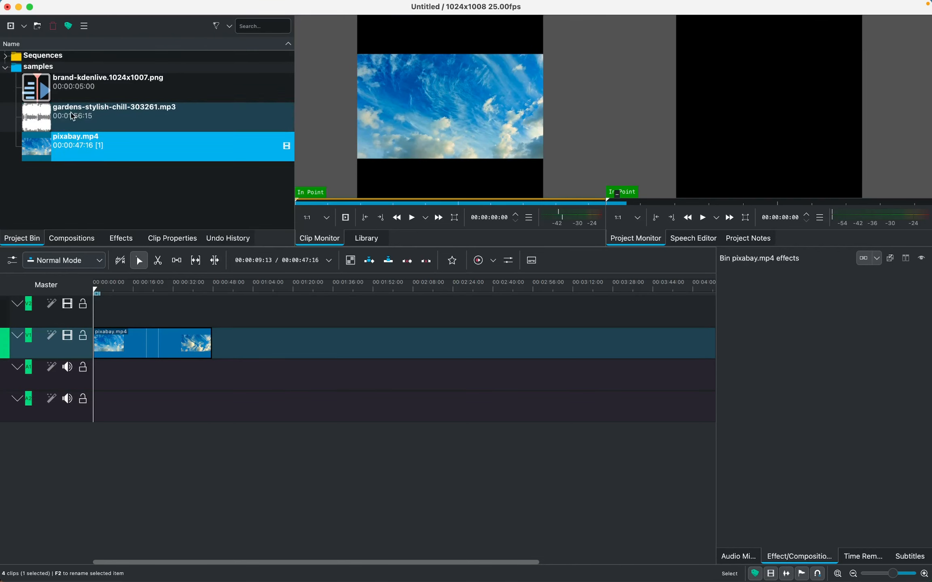
pyautogui.moveTo(87, 119); pyautogui.dragTo(84, 380)
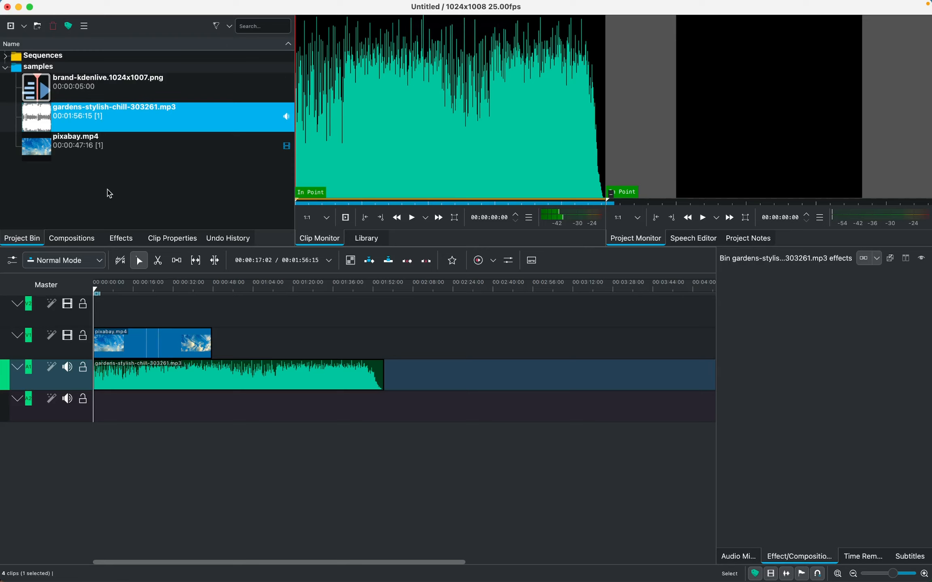
# - Start a new title clip and add the text "Add Titile Kdenlive" near the middle of the frame
pyautogui.rightClick(137, 190)
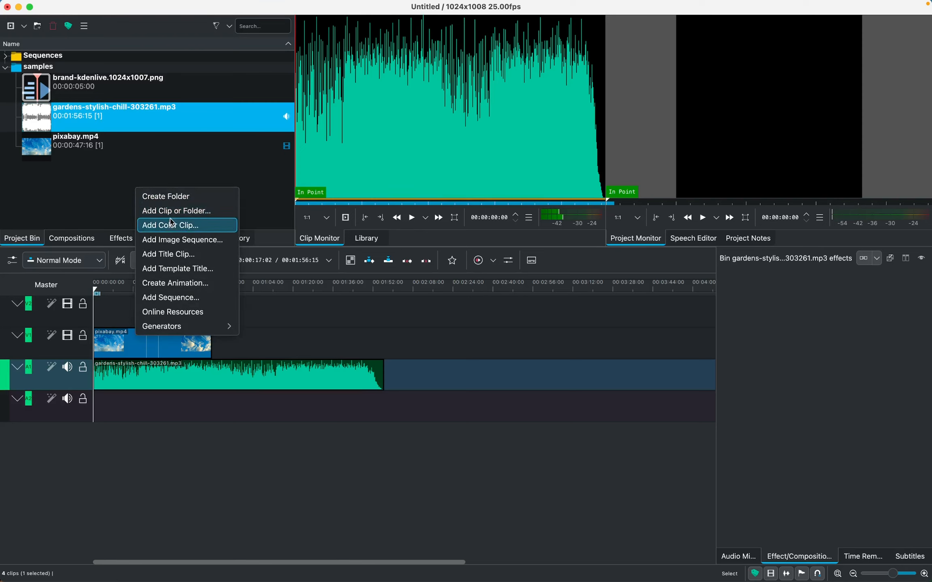
pyautogui.click(175, 259)
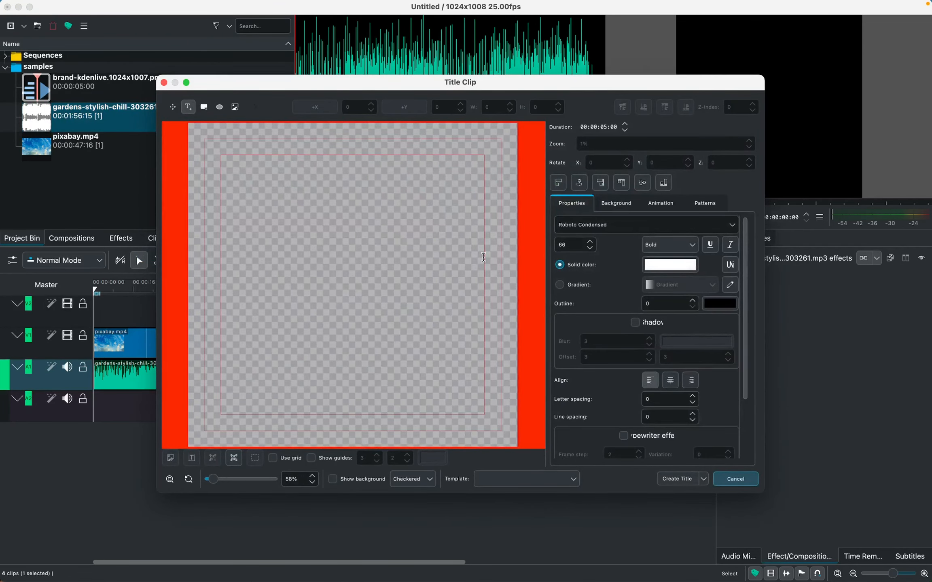
pyautogui.click(329, 262)
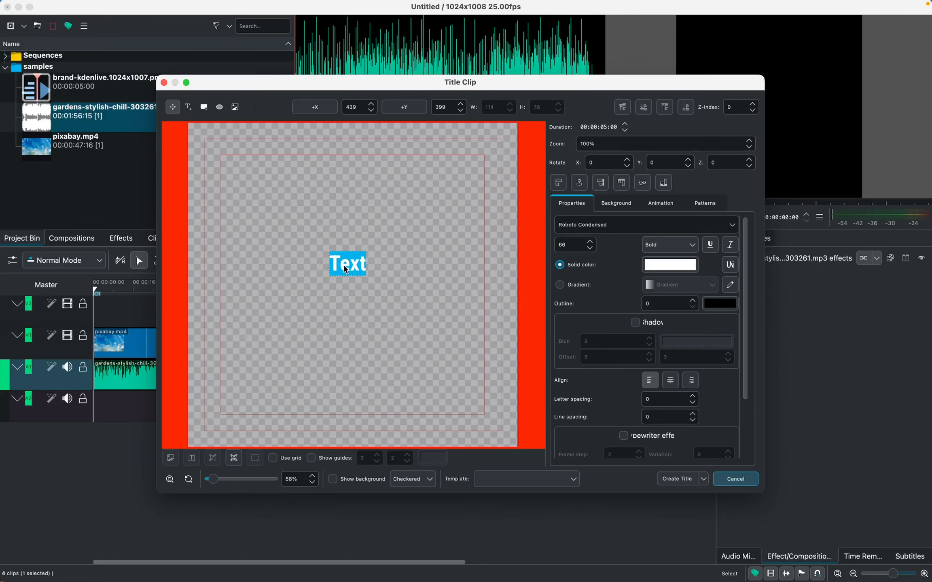
pyautogui.write('Add T')
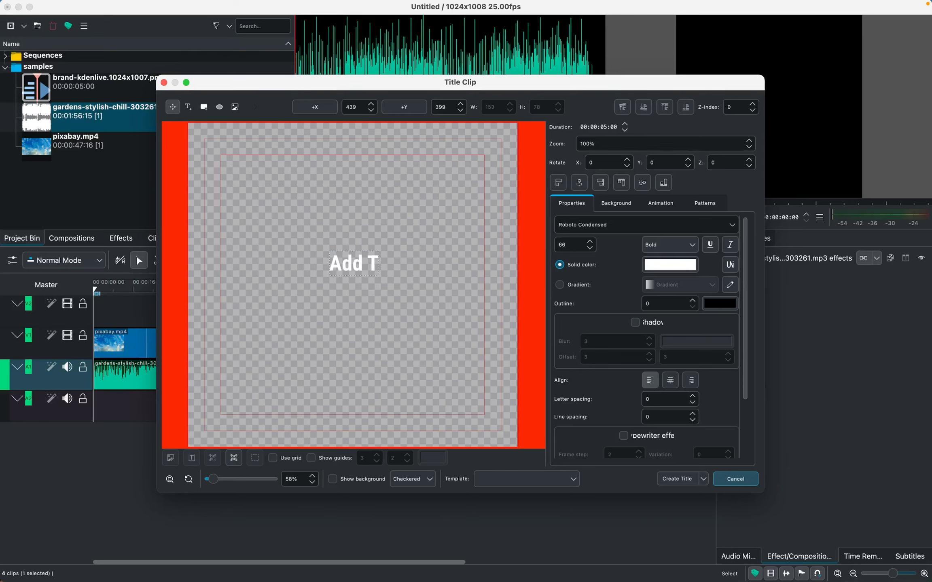
pyautogui.write('itile Kd')
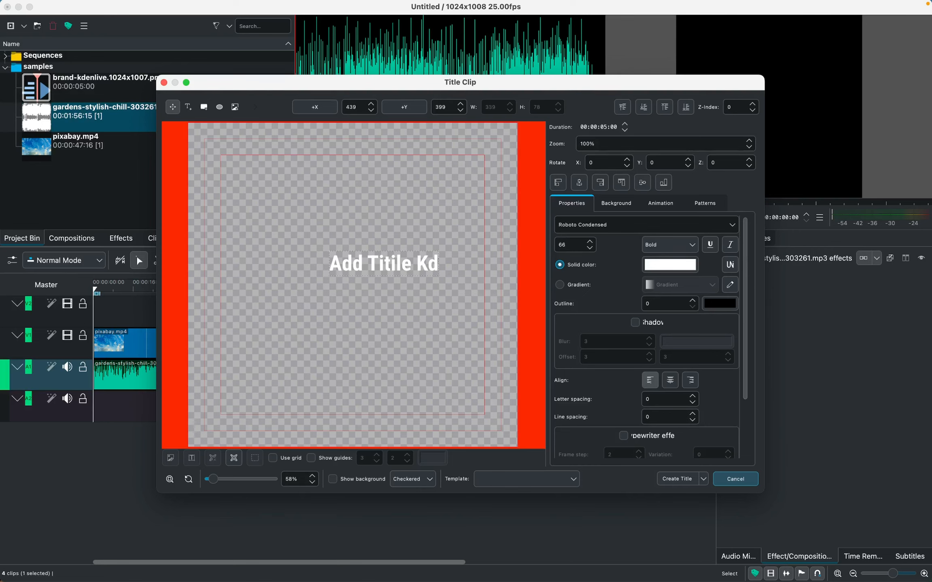
pyautogui.write('enlive')
# - Delete the words "Add Titile" from the title text, leaving only "Kdenlive"
pyautogui.doubleClick(423, 272)
pyautogui.doubleClick(411, 267)
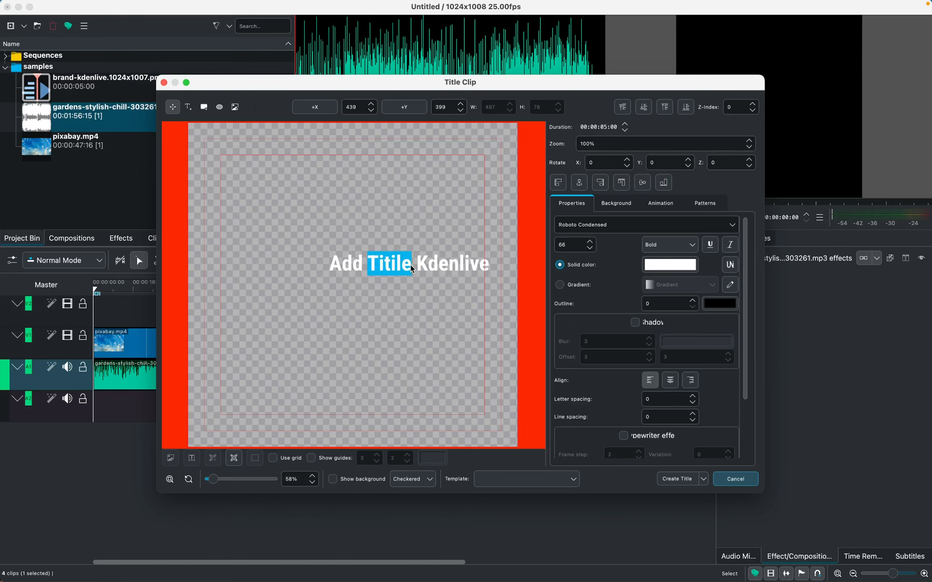
pyautogui.press('BackSpace')
pyautogui.press('BackSpace')
pyautogui.press('BackSpace')
pyautogui.press('BackSpace')
pyautogui.press('BackSpace')
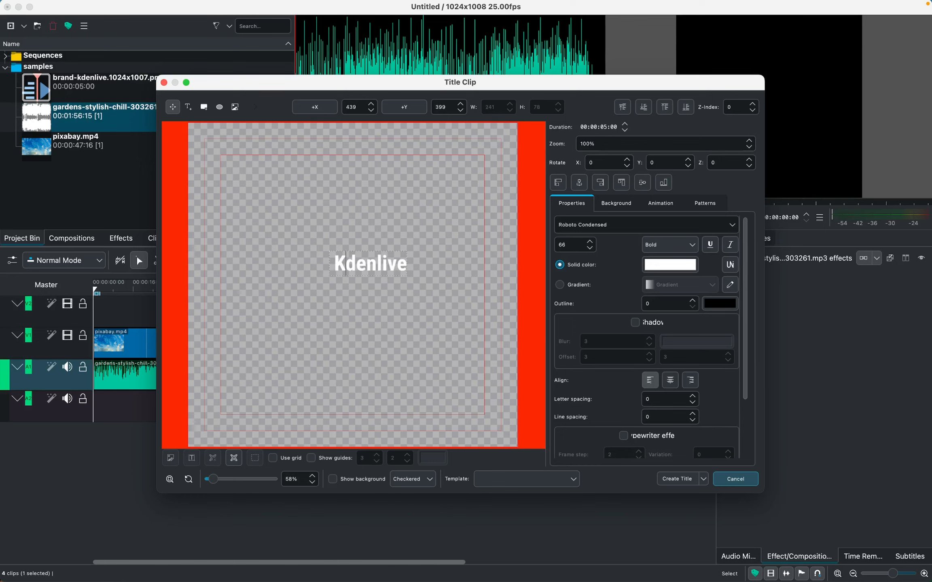
pyautogui.press('Right')
pyautogui.press('Right')
pyautogui.press('Right')
pyautogui.press('Right')
pyautogui.press('Right')
pyautogui.press('Right')
pyautogui.press('Right')
# - Add a second text item reading "Adding Title" just below the Kdenlive text
pyautogui.click(188, 107)
pyautogui.click(355, 300)
pyautogui.doubleClick(378, 306)
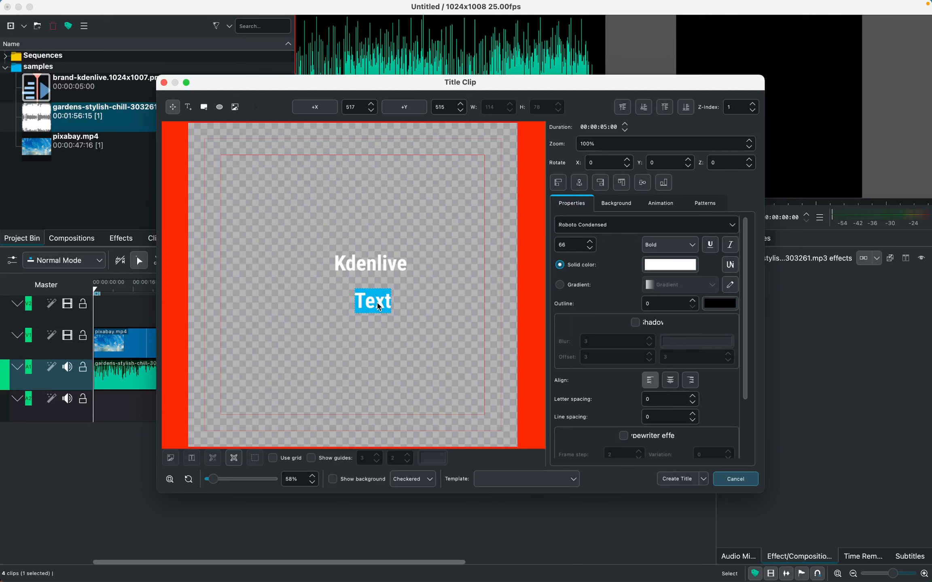
pyautogui.write('Adding Title')
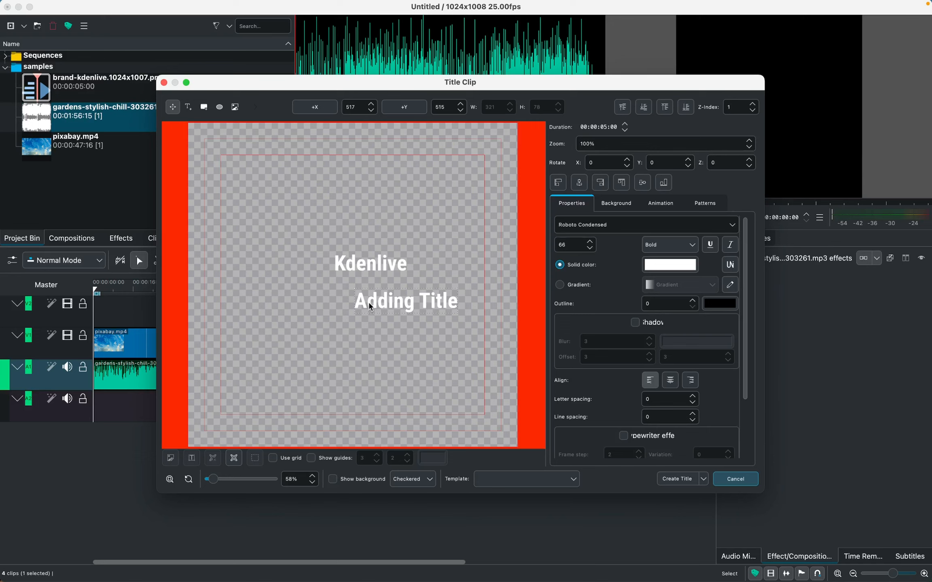
pyautogui.moveTo(366, 310); pyautogui.dragTo(352, 290)
pyautogui.doubleClick(409, 309)
# - Try the Roboto font on the Kdenlive text, then restore Roboto Condensed
pyautogui.click(384, 264)
pyautogui.doubleClick(388, 269)
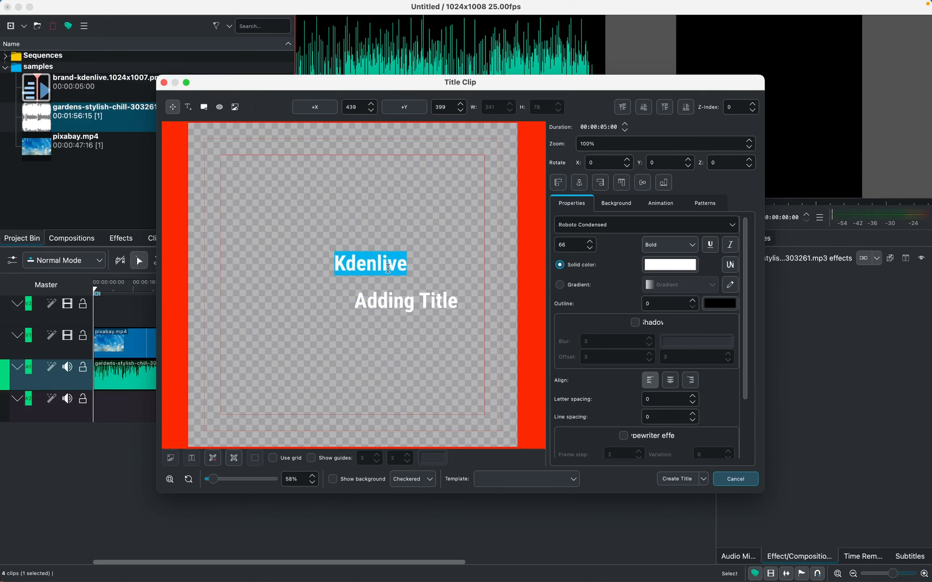
pyautogui.click(619, 228)
pyautogui.click(732, 226)
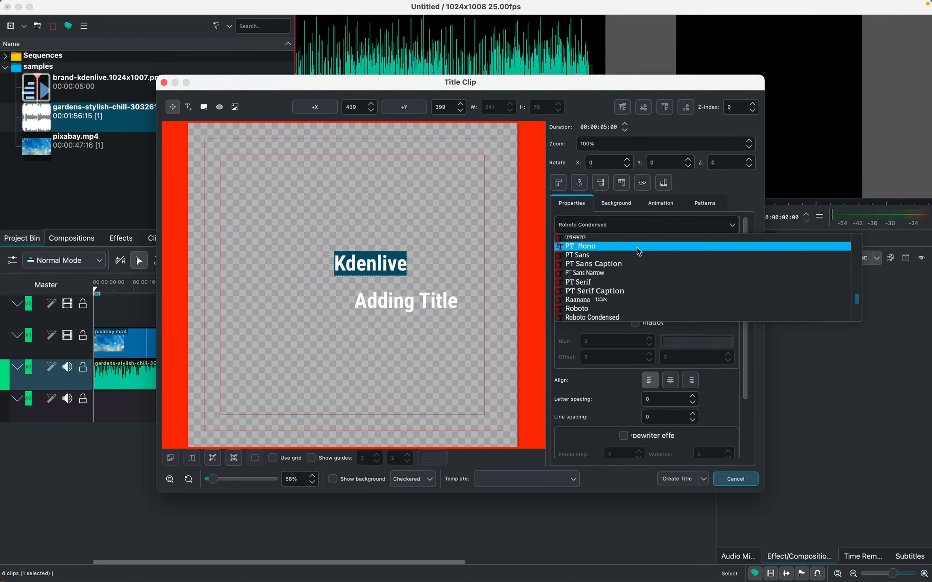
pyautogui.click(586, 309)
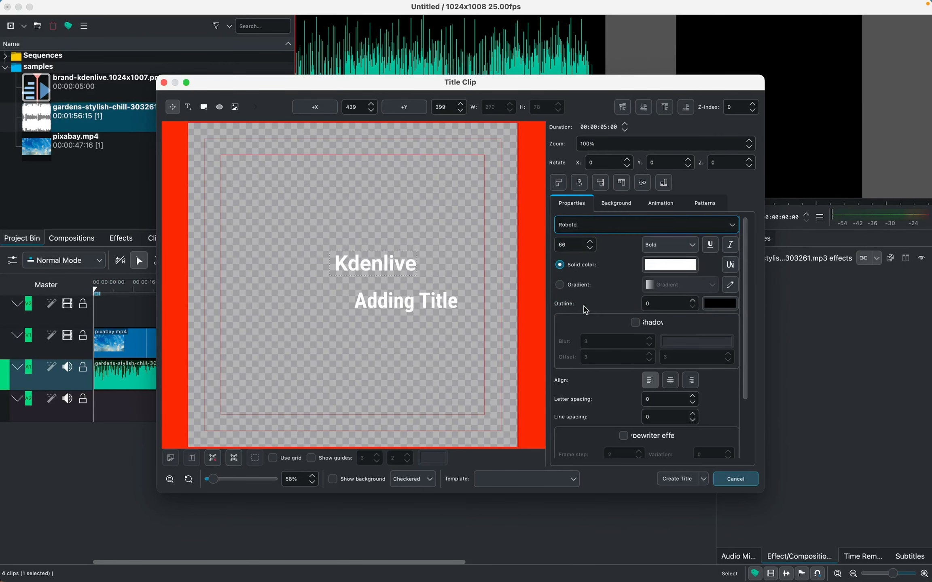
pyautogui.click(724, 225)
pyautogui.click(606, 318)
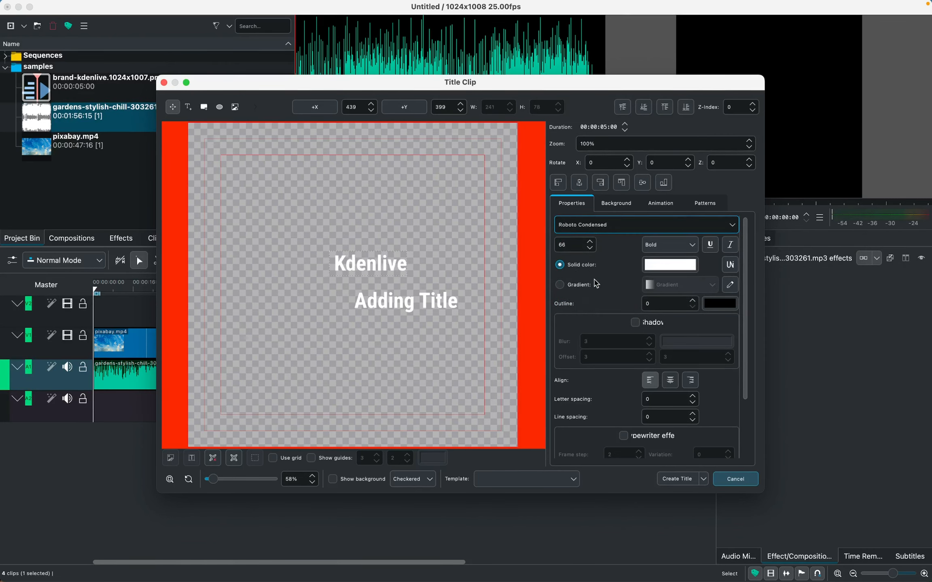
# - Set the font size of the Kdenlive text to 200
pyautogui.scroll(10, 591, 245)
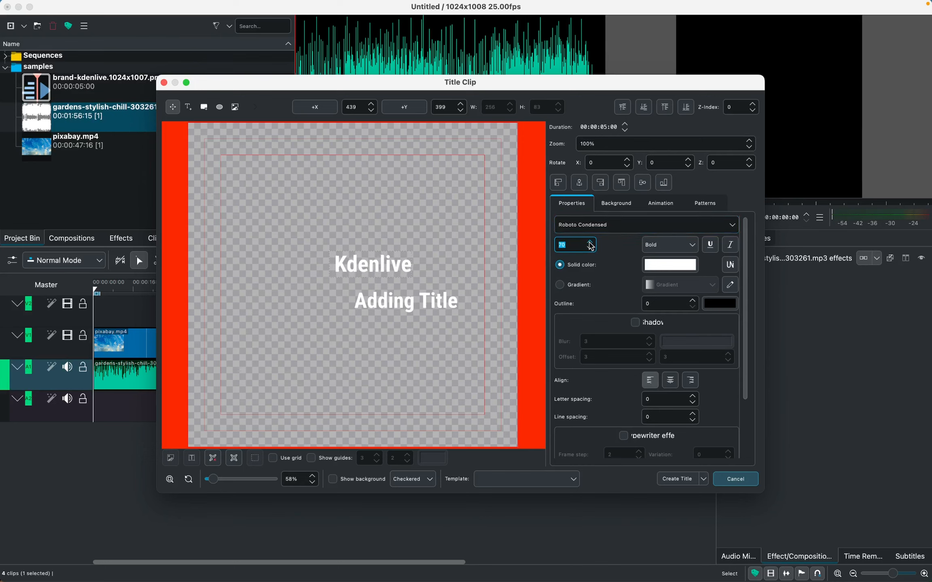
pyautogui.scroll(9, 591, 245)
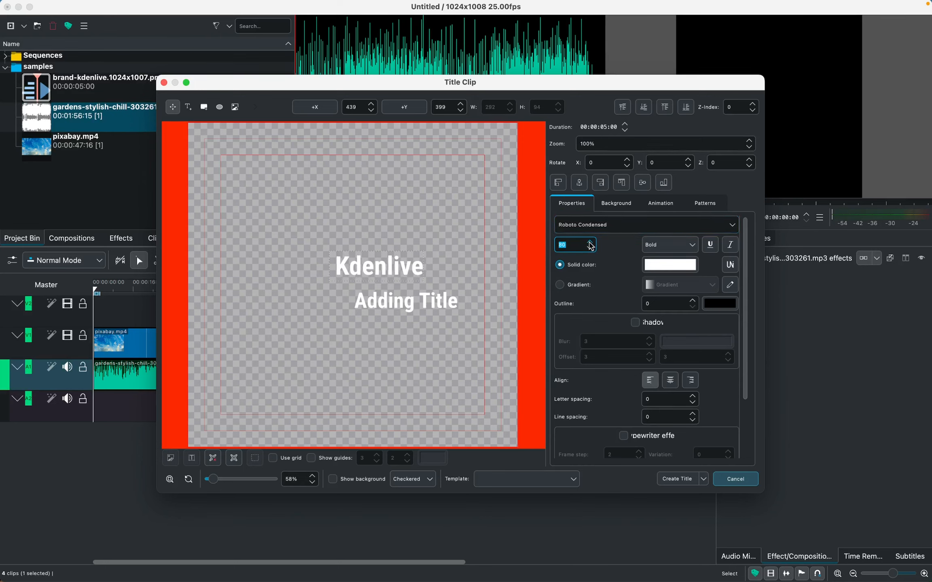
pyautogui.scroll(2, 591, 246)
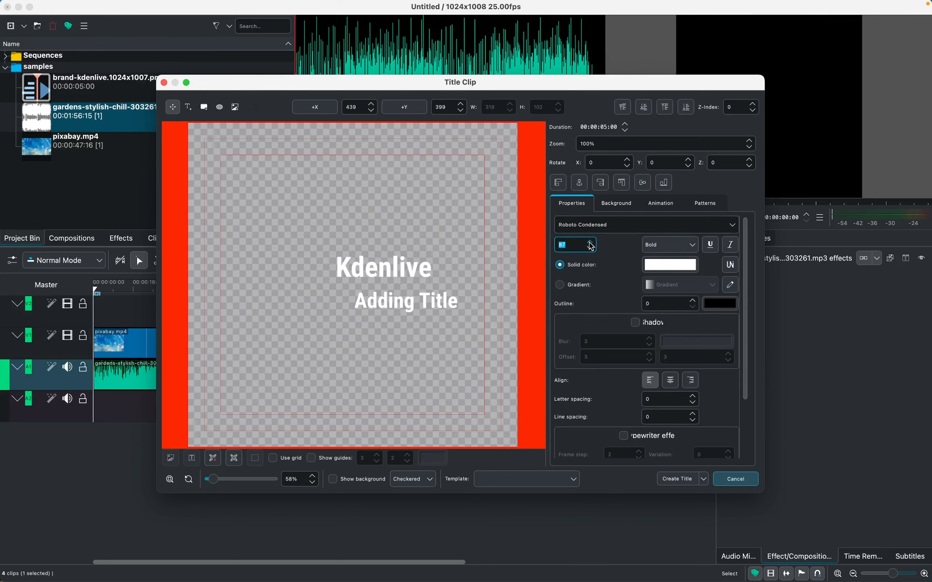
pyautogui.click(569, 246)
pyautogui.moveTo(569, 247); pyautogui.dragTo(544, 248)
pyautogui.write('400')
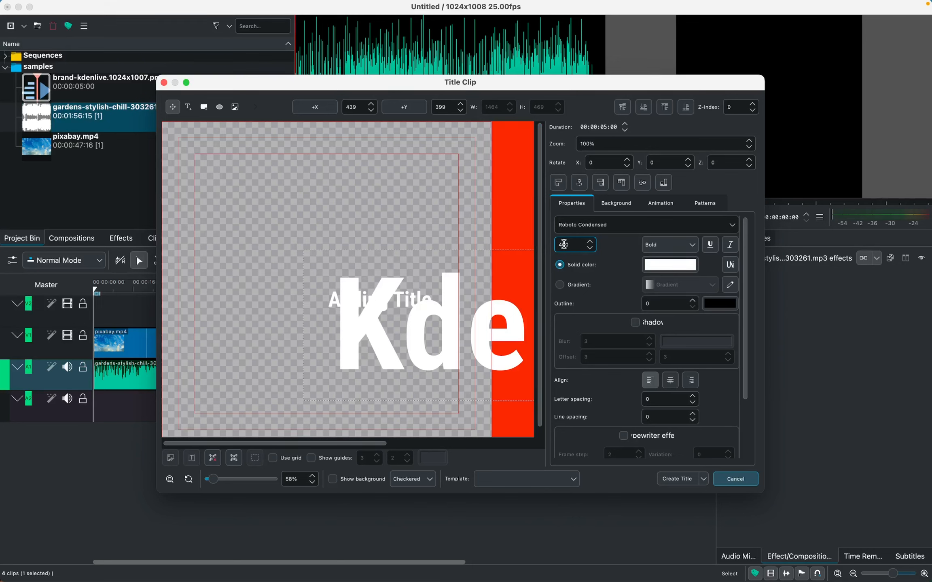
pyautogui.press('BackSpace')
pyautogui.write('2')
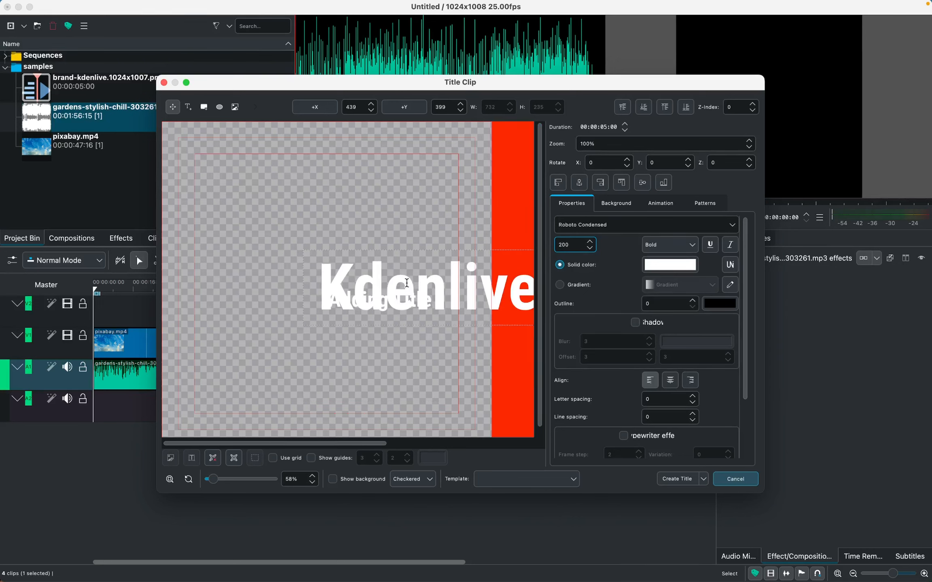
# - Centre the Kdenlive text vertically in the frame after trying bottom alignment, and choose Bold as its font weight
pyautogui.click(638, 188)
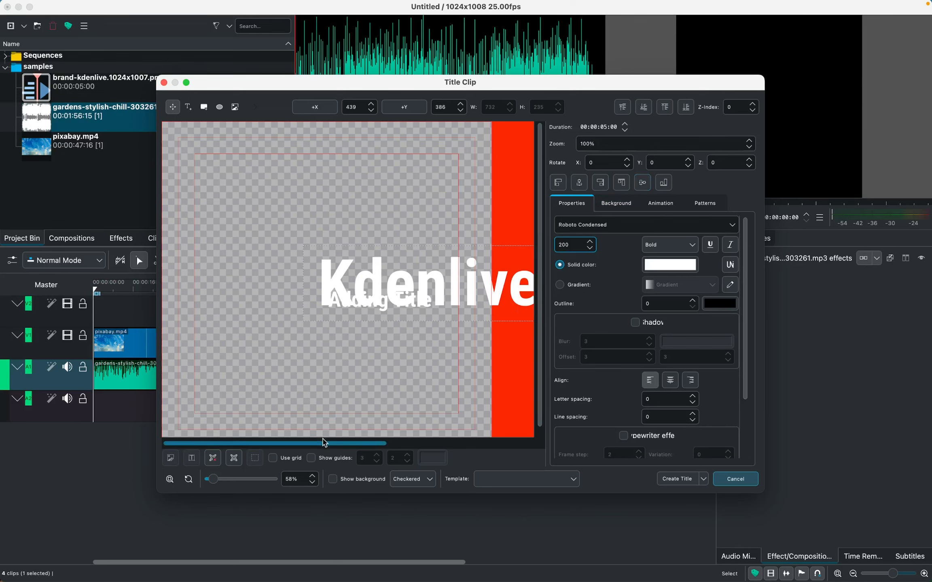
pyautogui.click(664, 184)
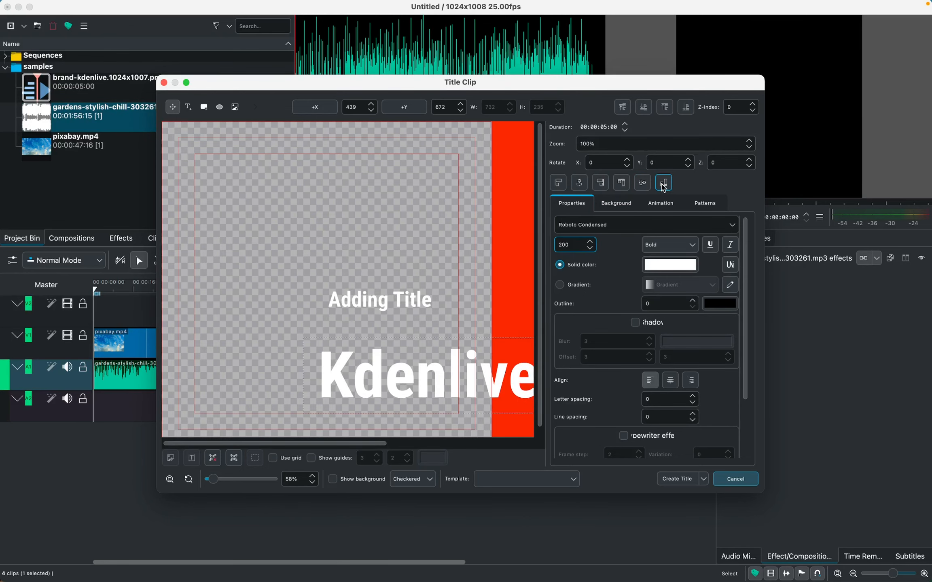
pyautogui.click(644, 184)
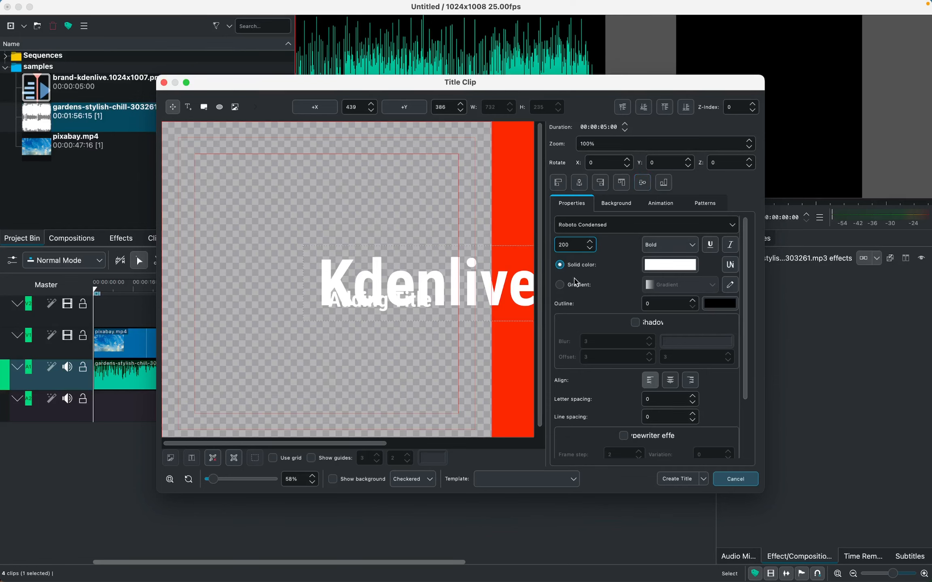
pyautogui.click(663, 247)
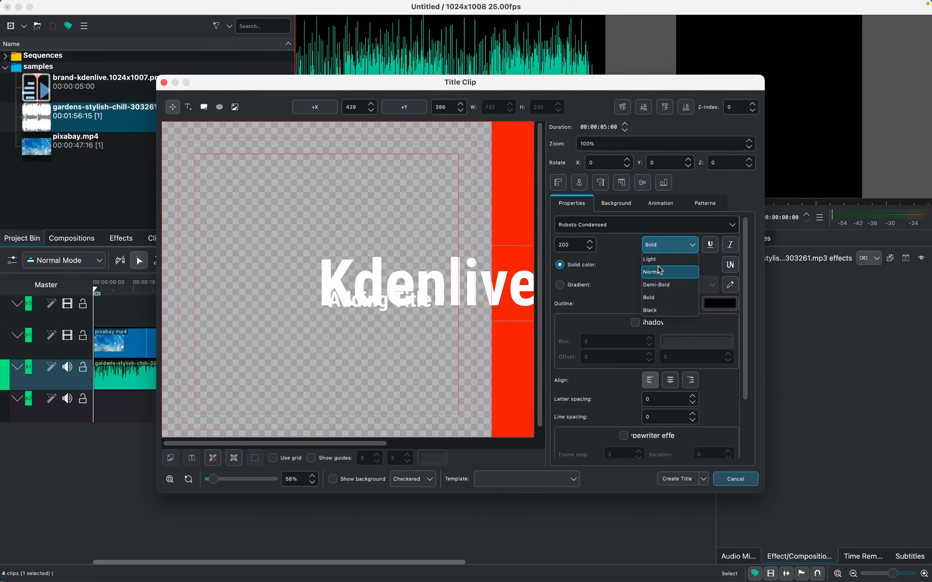
pyautogui.click(651, 298)
pyautogui.scroll(-1, 592, 330)
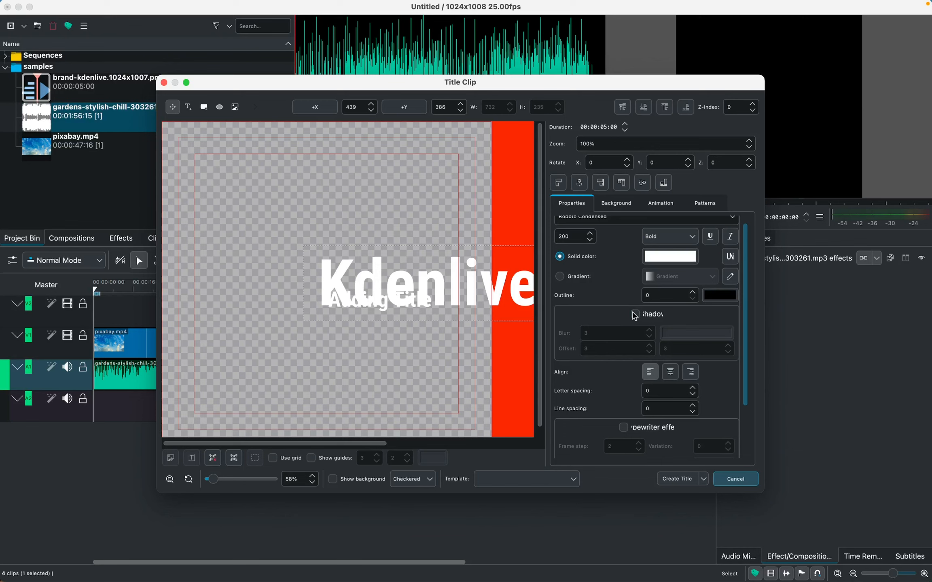
# - Turn on the shadow for the Kdenlive text and move Adding Title directly beneath it
pyautogui.click(635, 315)
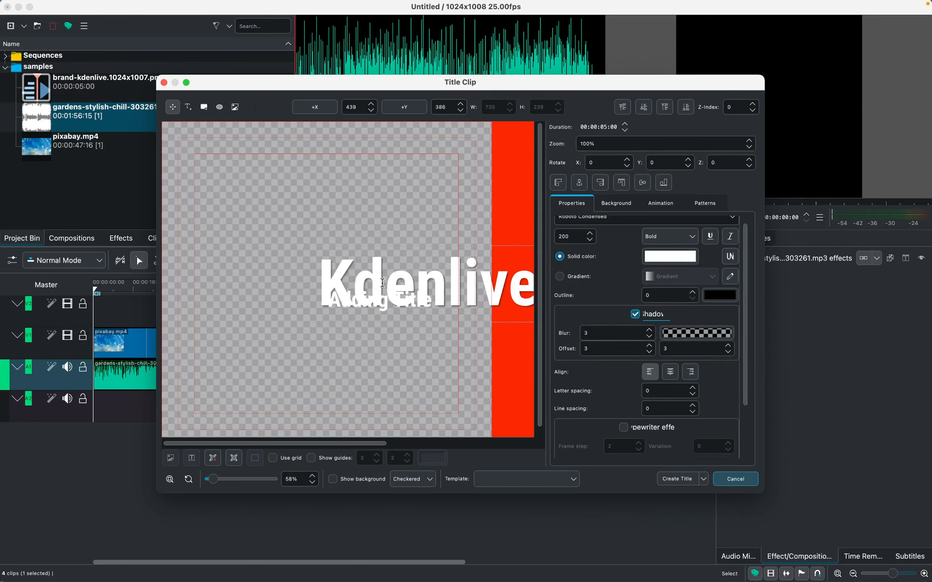
pyautogui.click(336, 309)
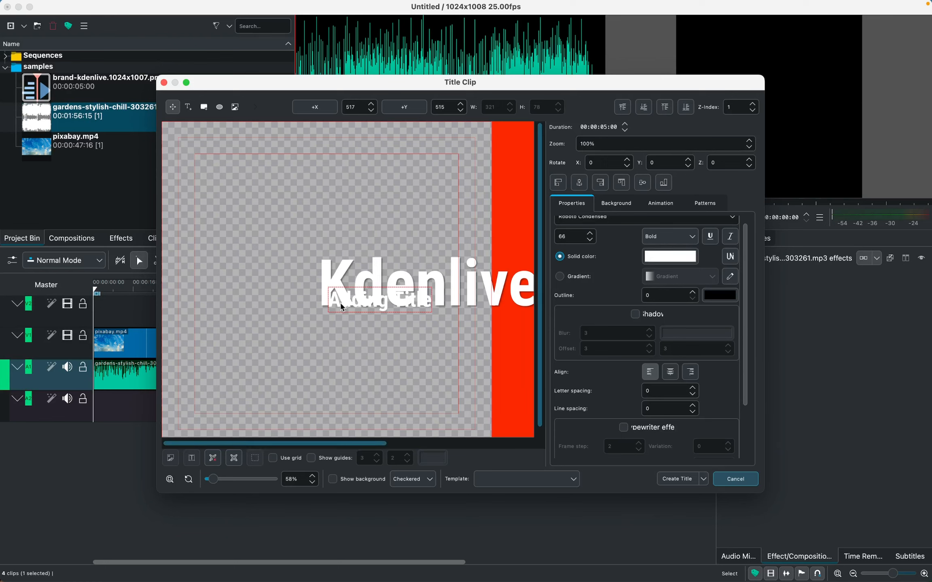
pyautogui.moveTo(356, 304); pyautogui.dragTo(348, 323)
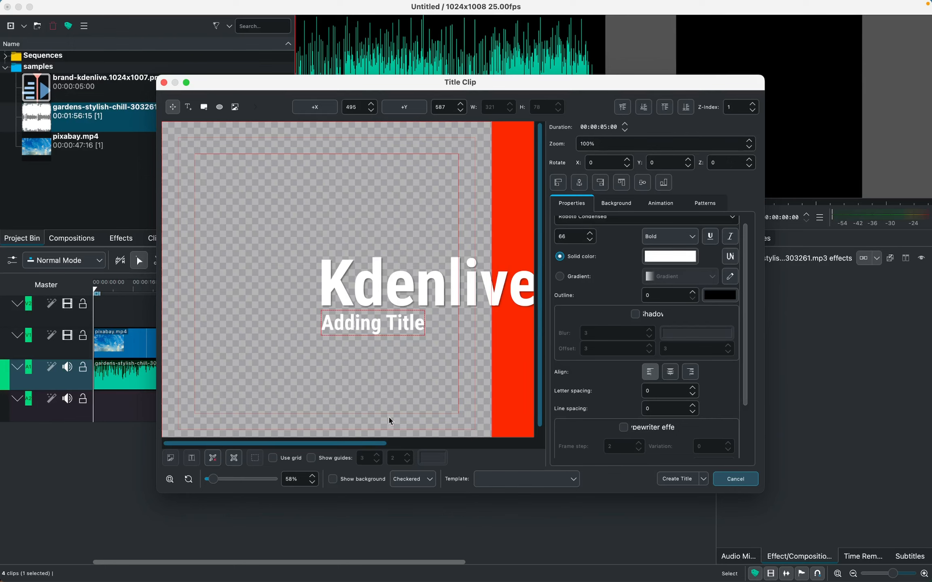
# - Shift the Kdenlive text left to about X 172 and realign Adding Title beneath it at about X 236, Y 582
pyautogui.hscroll(3, 341, 445)
pyautogui.hscroll(-3, 341, 444)
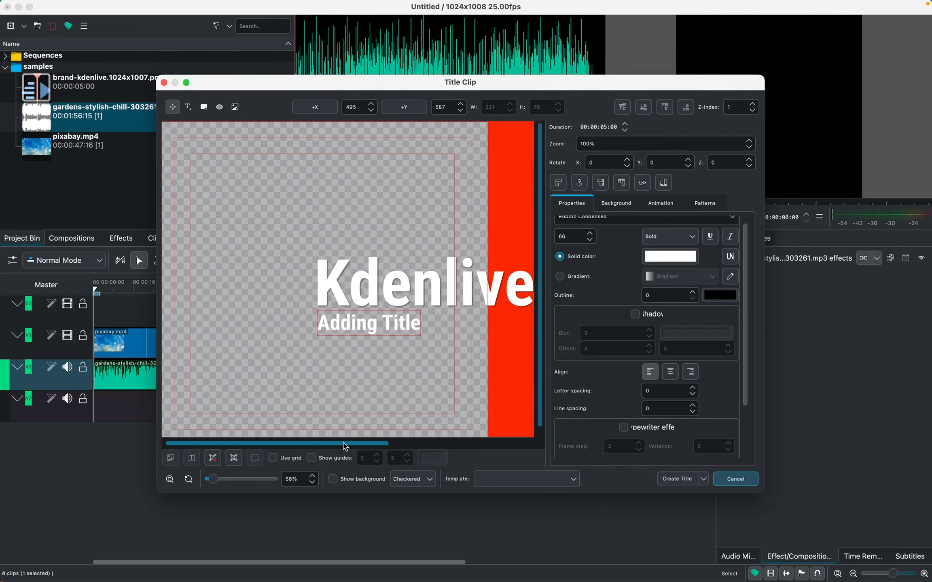
pyautogui.moveTo(366, 284); pyautogui.dragTo(279, 284)
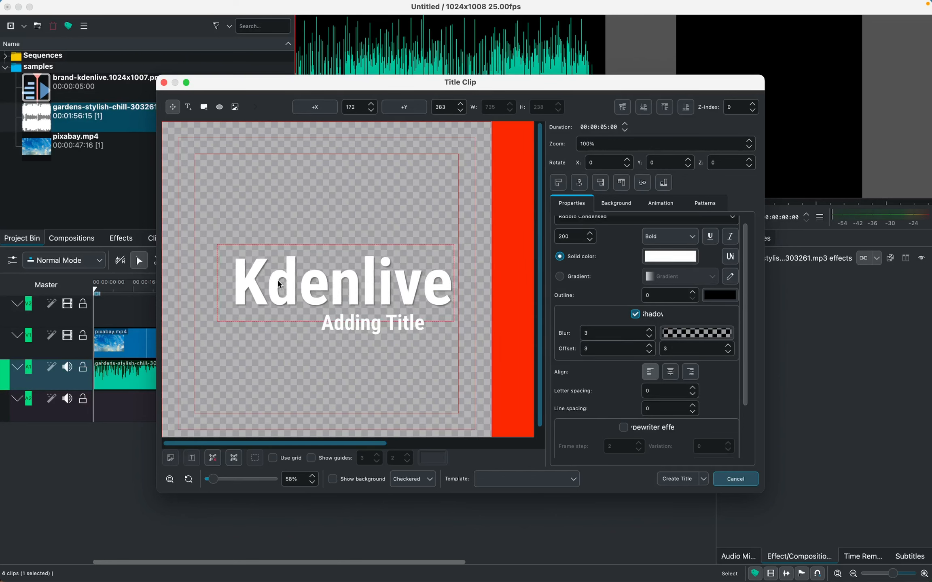
pyautogui.moveTo(359, 331); pyautogui.dragTo(274, 328)
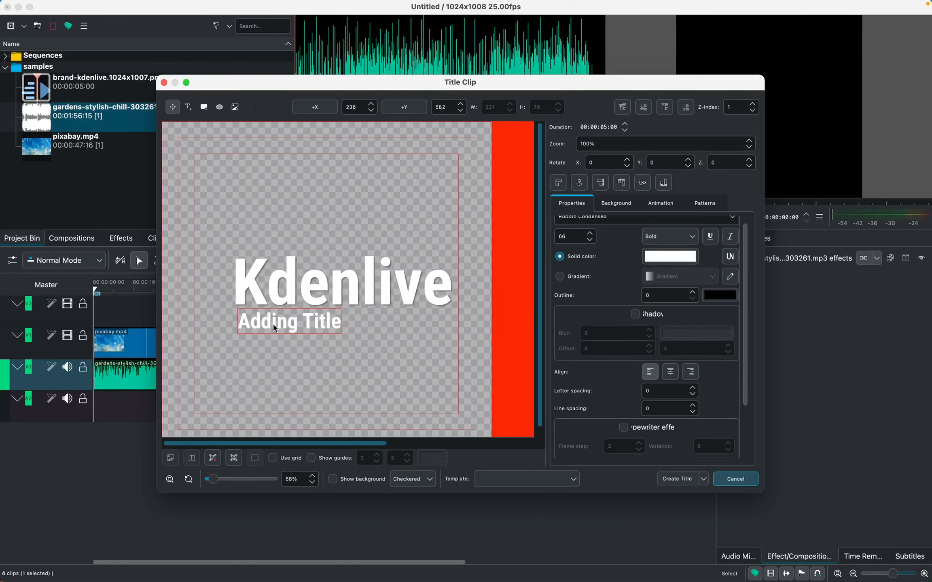
# - Insert the brand-kdenlive PNG logo from the samples folder in Movies into the title
pyautogui.click(235, 107)
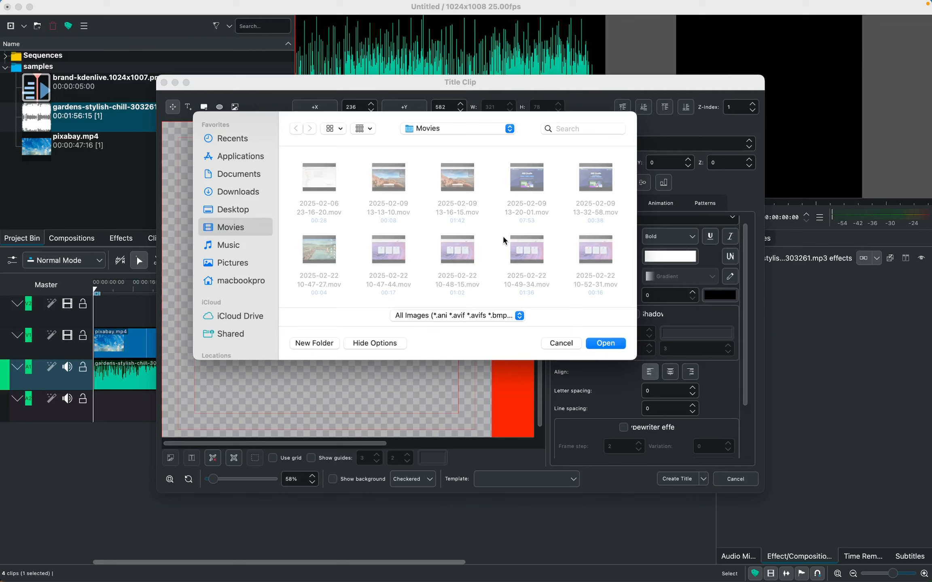
pyautogui.scroll(-10, 499, 255)
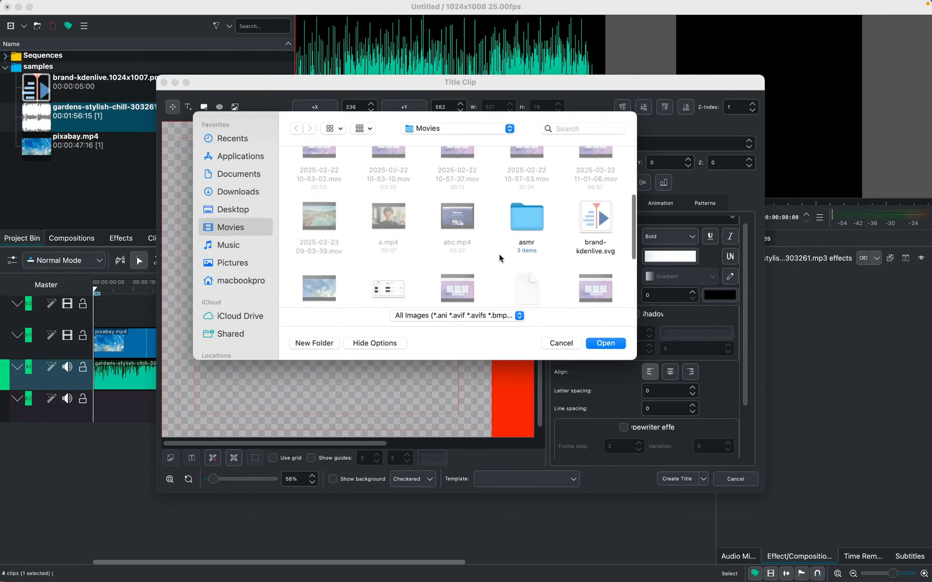
pyautogui.scroll(-10, 499, 255)
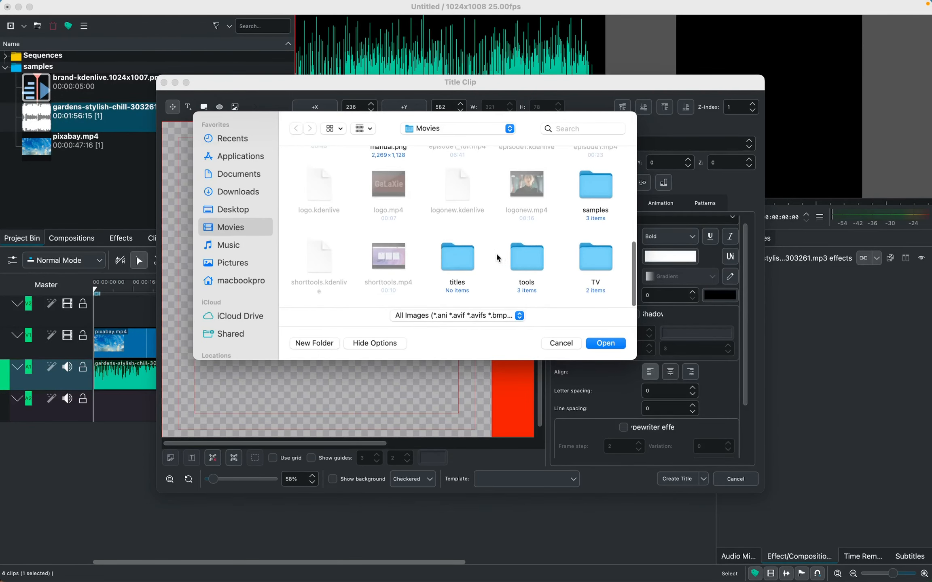
pyautogui.doubleClick(596, 185)
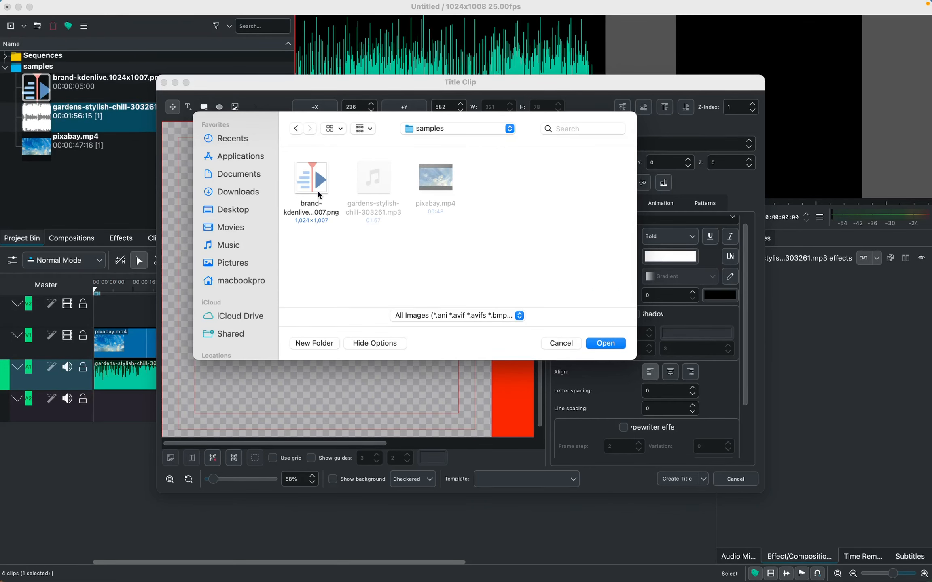
pyautogui.click(303, 187)
pyautogui.click(606, 343)
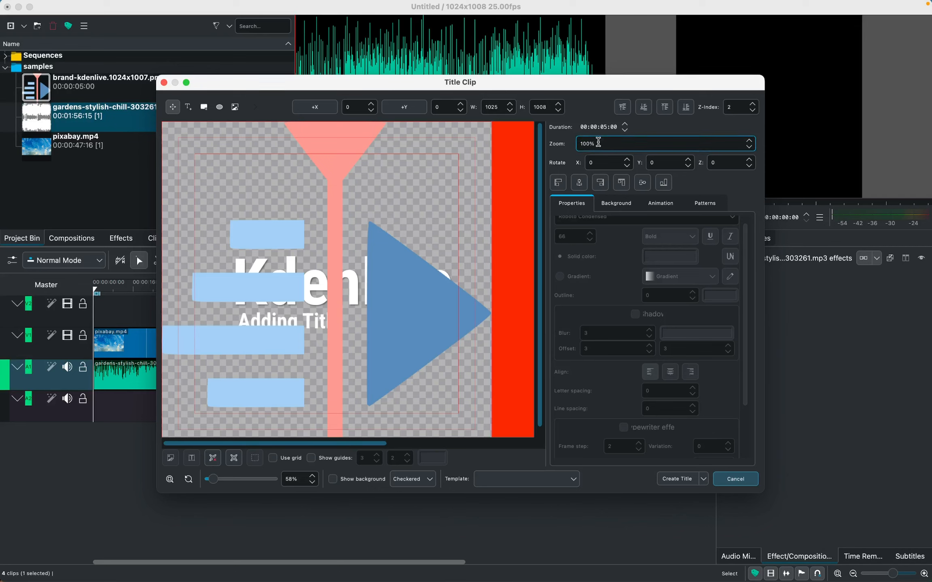
# - Scale the logo image to 20% and place it just left of the Kdenlive text, at about X 71, Y 388
pyautogui.moveTo(599, 142); pyautogui.dragTo(574, 145)
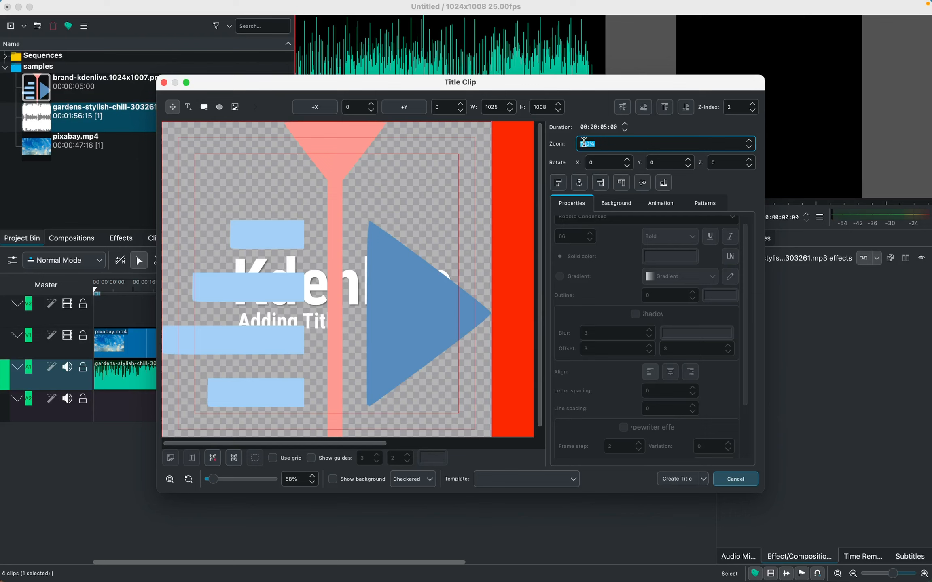
pyautogui.write('0')
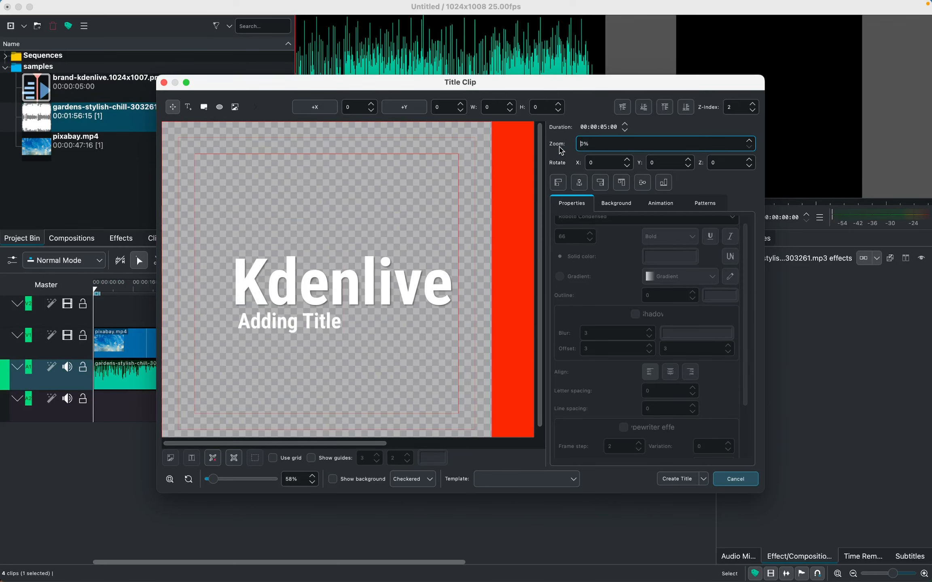
pyautogui.write('5')
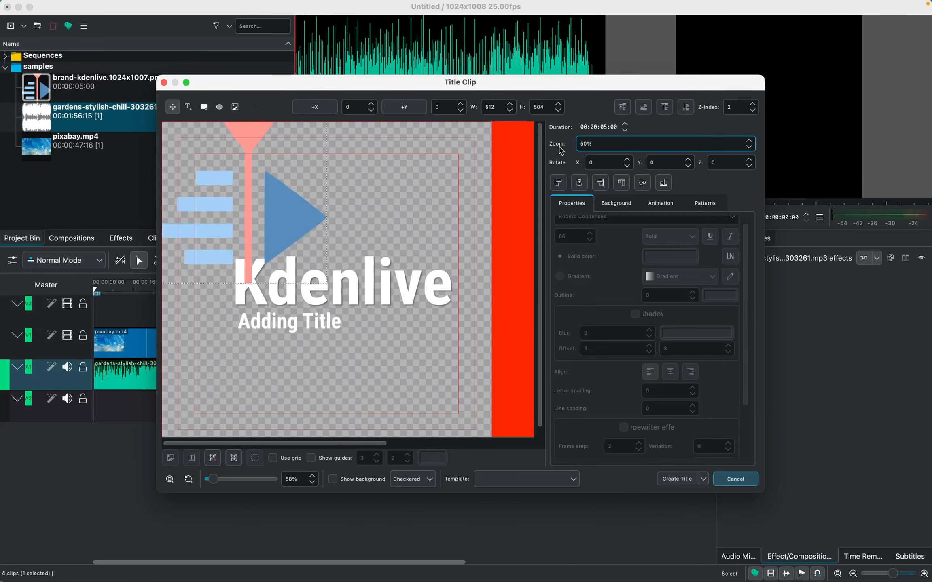
pyautogui.press('BackSpace')
pyautogui.write('2')
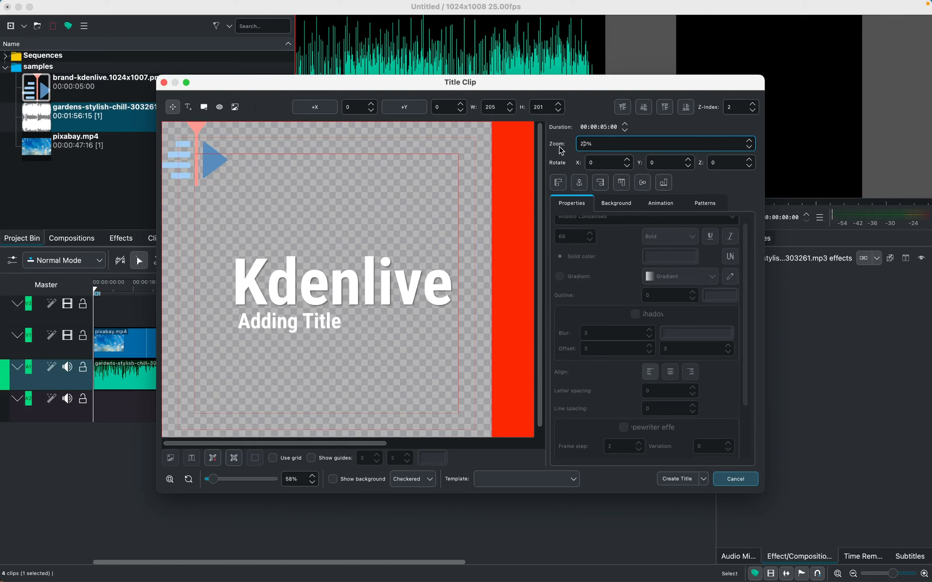
pyautogui.moveTo(198, 173); pyautogui.dragTo(219, 300)
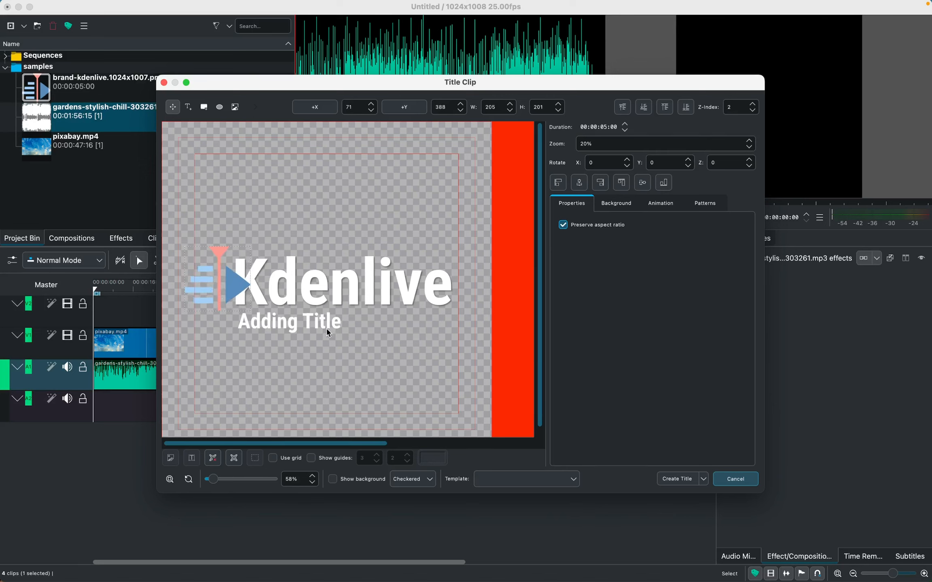
# - Turn on the shadow for the Adding Title text
pyautogui.click(316, 328)
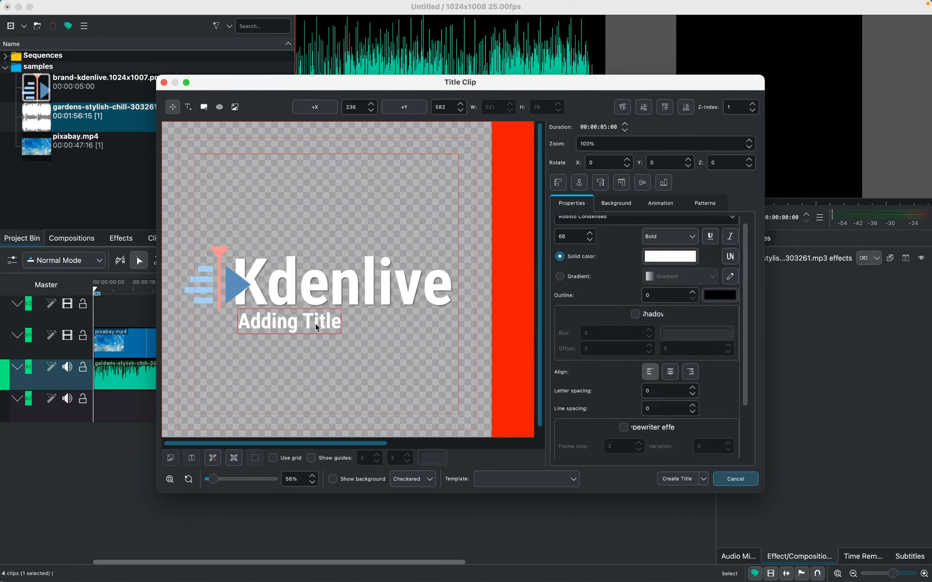
pyautogui.click(636, 315)
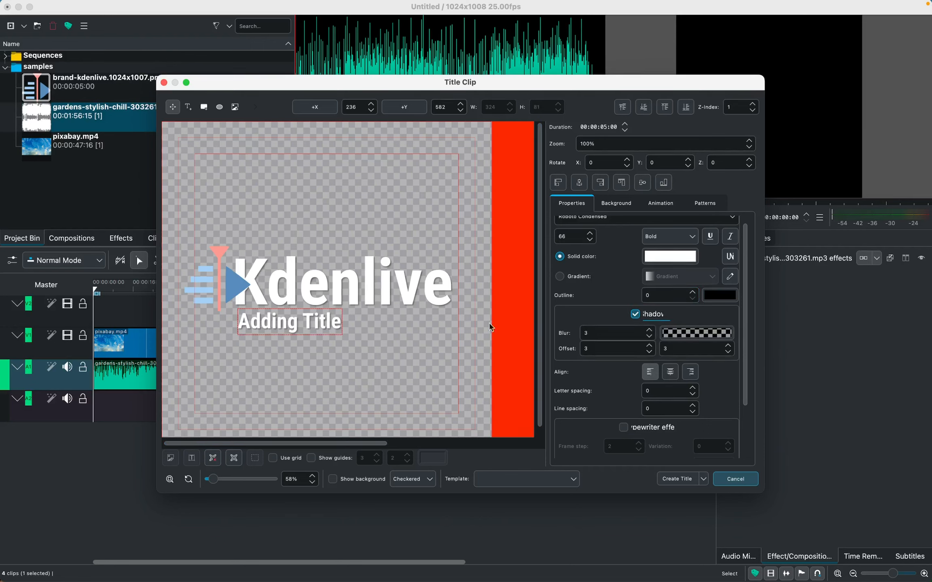
# - Check the z-index of the Kdenlive and Adding Title texts, and create the title clip
pyautogui.click(338, 290)
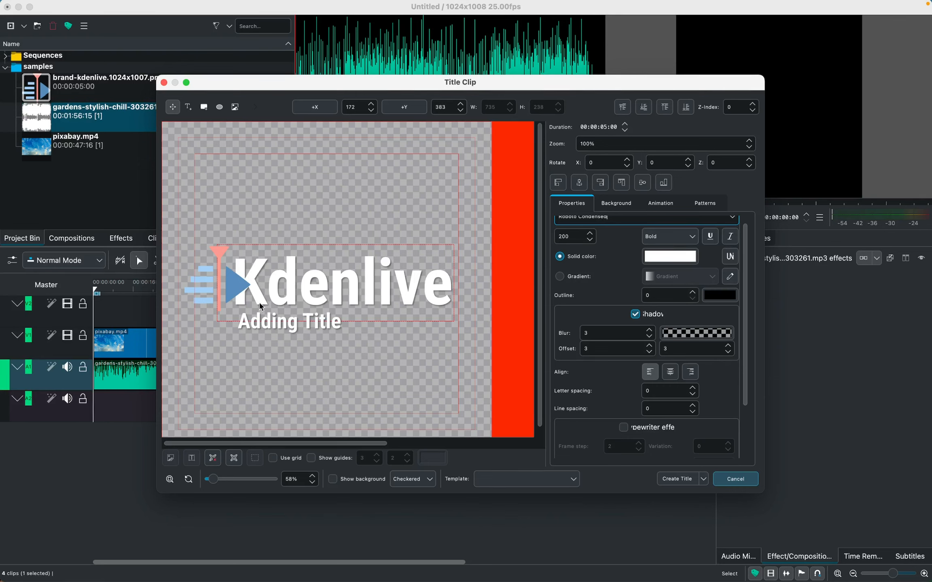
pyautogui.click(282, 326)
pyautogui.click(736, 104)
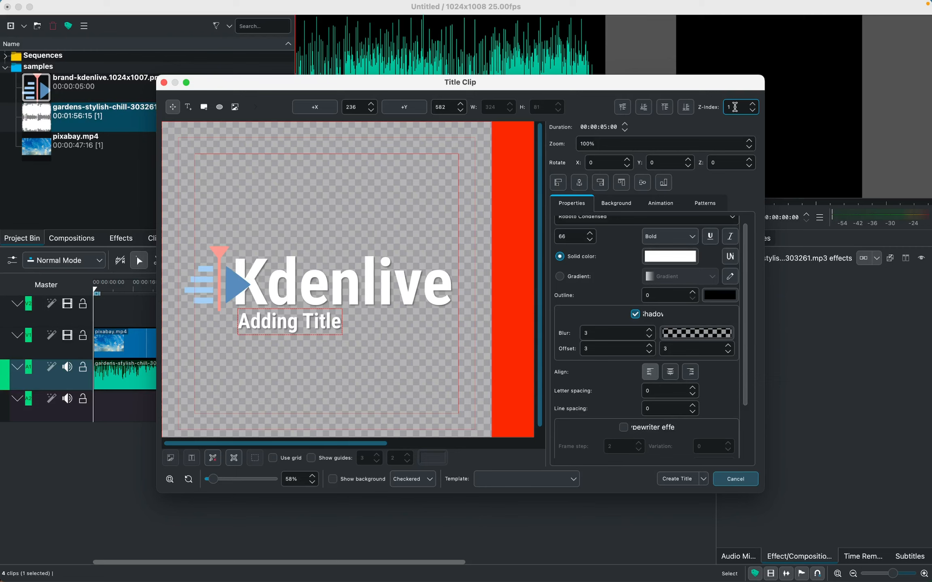
pyautogui.click(332, 284)
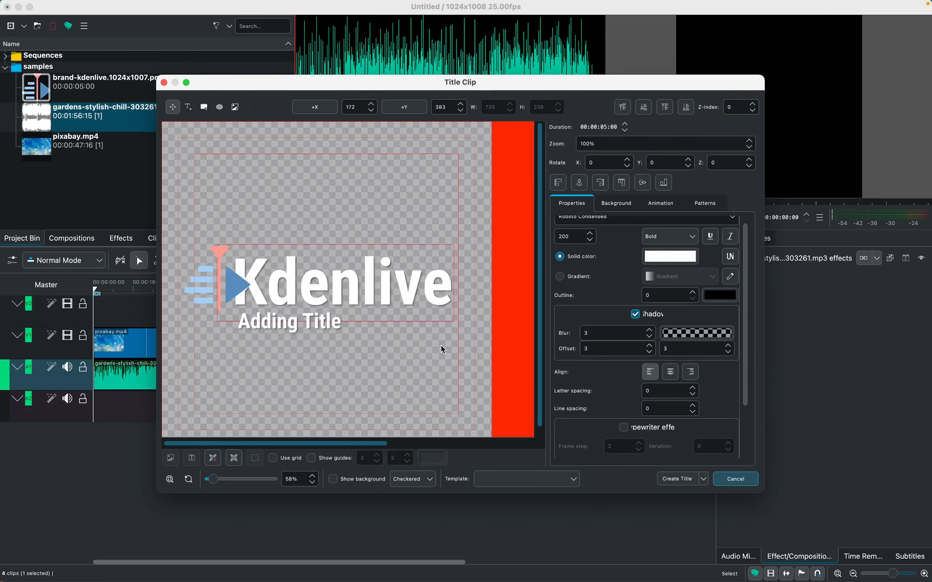
pyautogui.click(677, 480)
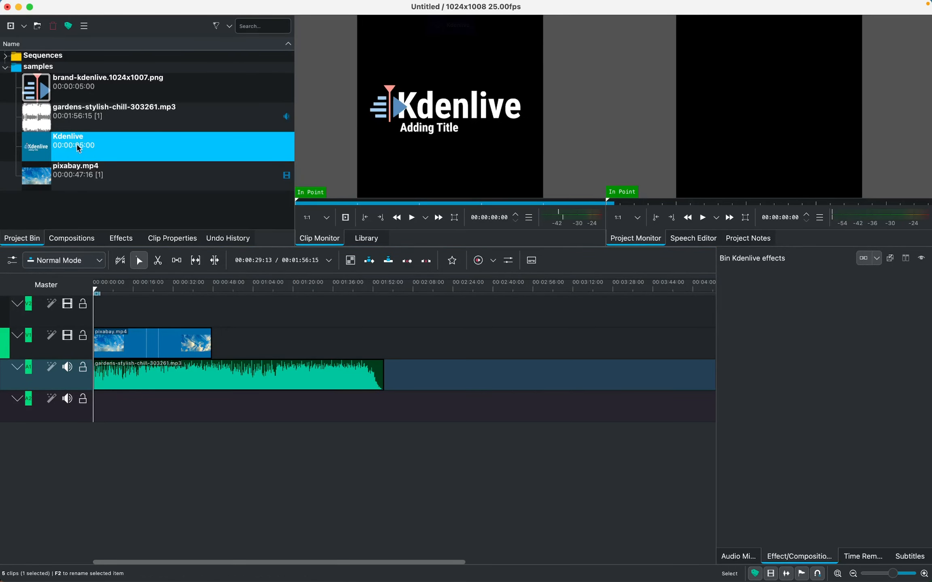
# - Place the Kdenlive title clip on the empty video track above pixabay.mp4 at about 3 seconds and extend it to that video's end
pyautogui.moveTo(56, 148); pyautogui.dragTo(102, 317)
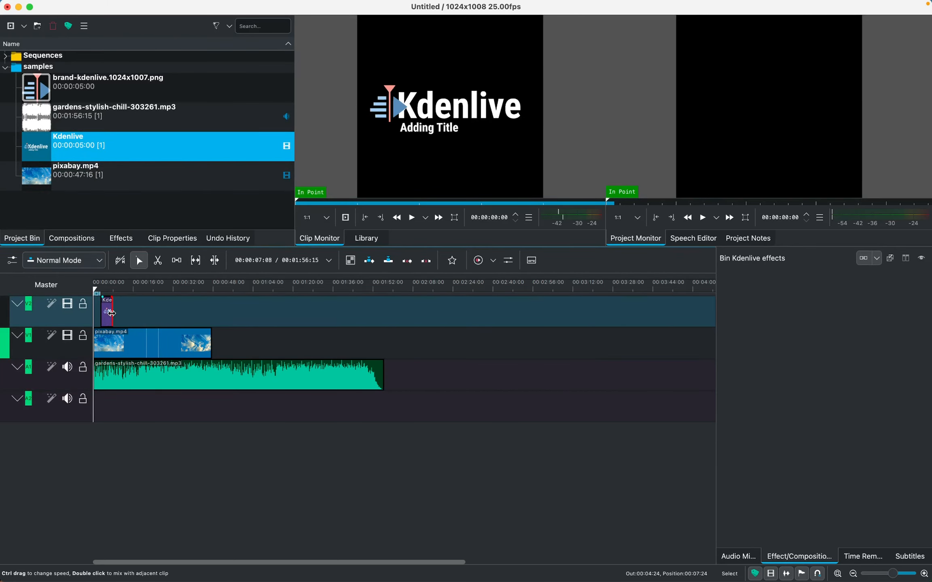
pyautogui.moveTo(111, 313); pyautogui.dragTo(208, 329)
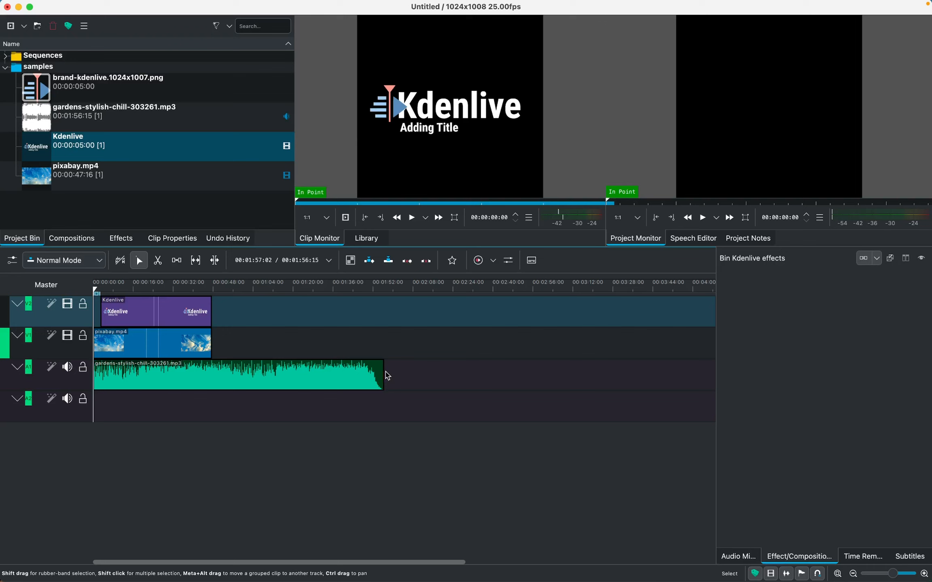
# - Trim the gardens-stylish-chill-303261.mp3 clip to end with pixabay.mp4, and preview the first seconds of the timeline
pyautogui.click(370, 377)
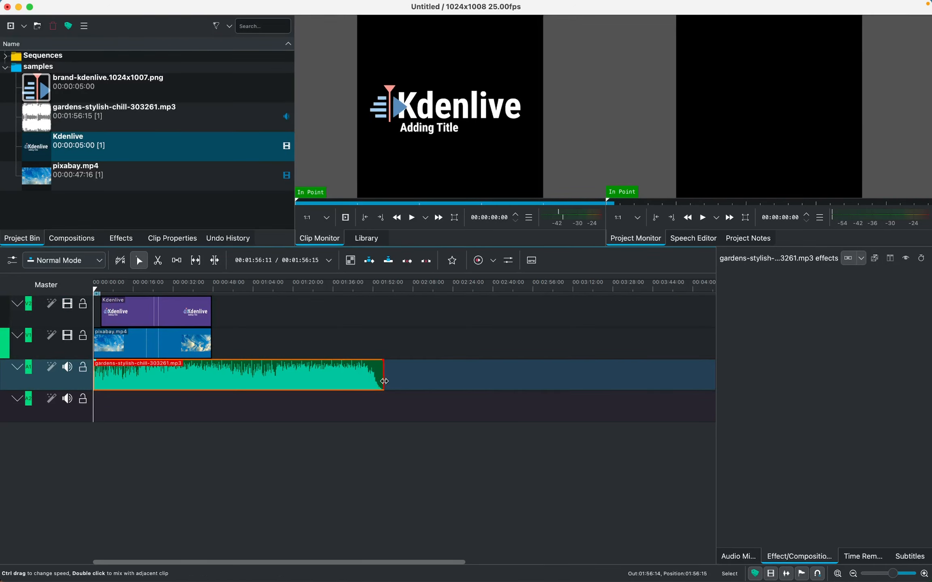
pyautogui.moveTo(383, 381); pyautogui.dragTo(211, 374)
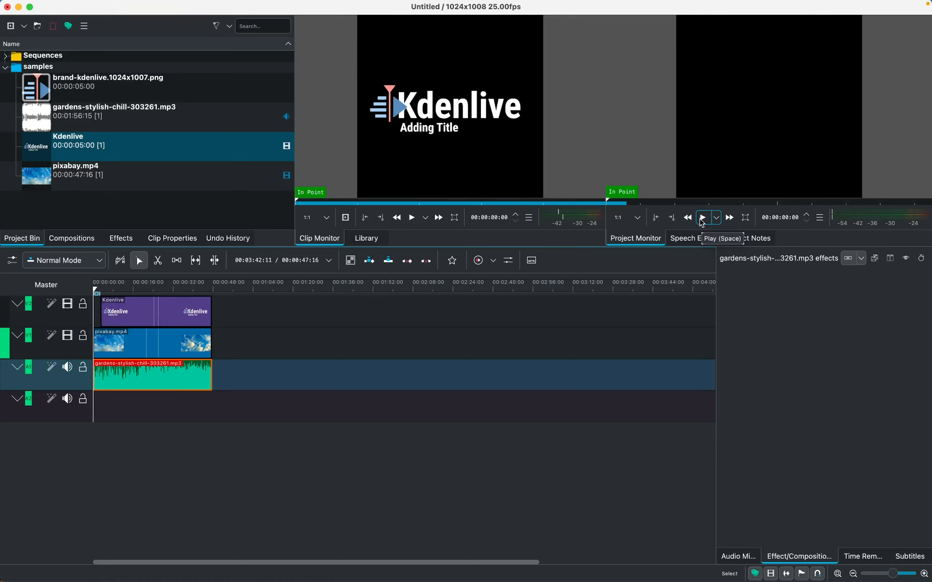
pyautogui.click(703, 218)
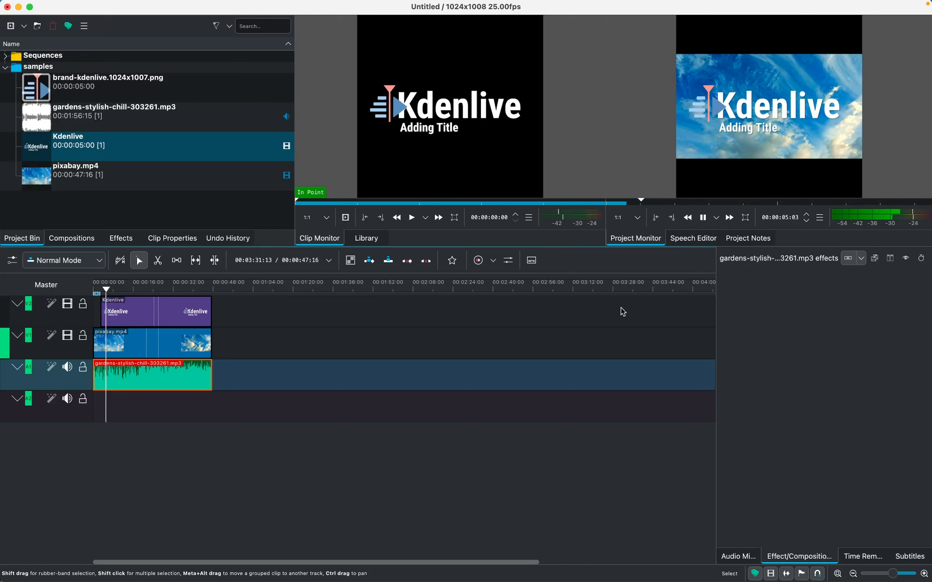
pyautogui.click(702, 218)
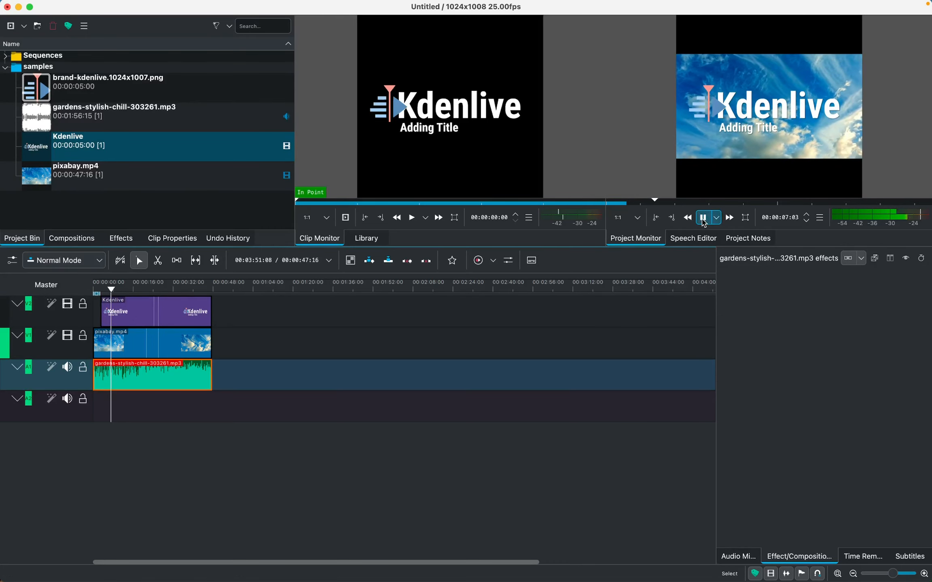
# - Shorten the Kdenlive title clip on the timeline so it ends at about 34 seconds
pyautogui.click(198, 311)
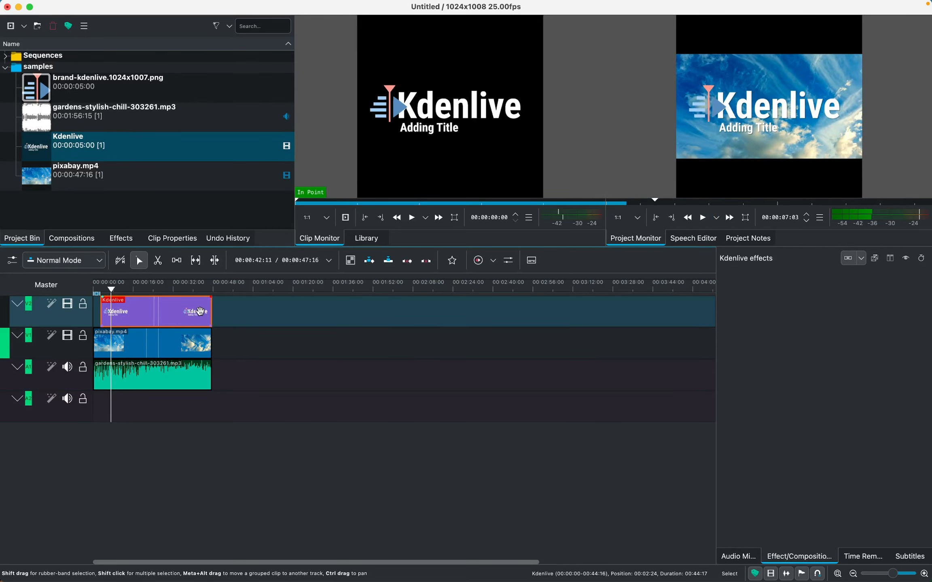
pyautogui.moveTo(211, 313); pyautogui.dragTo(180, 315)
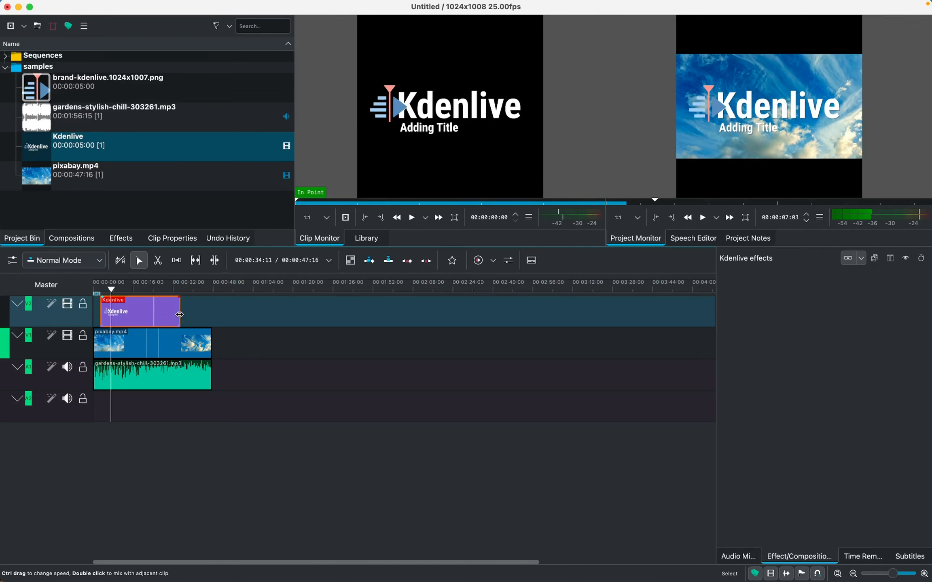